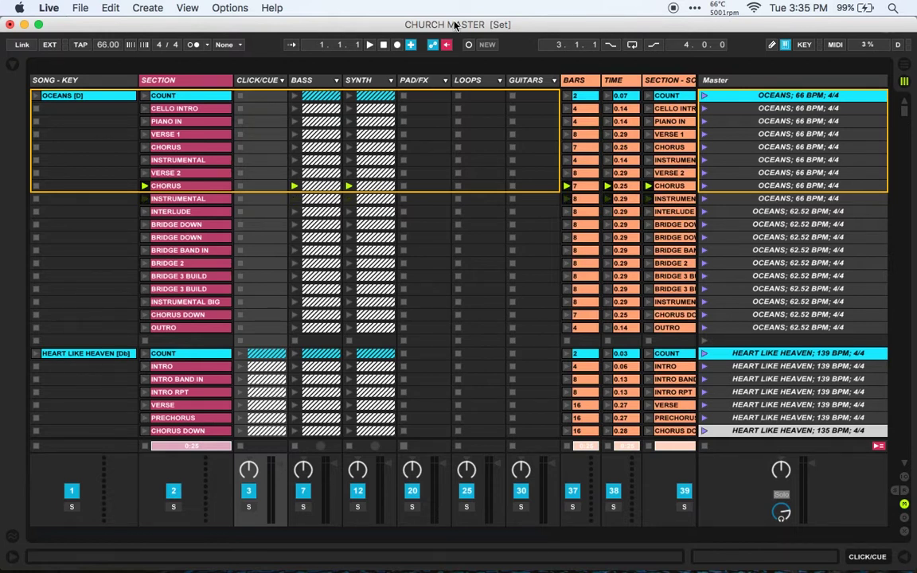
# Review the 828x output port's MIDI clock settings in the Link/MIDI preferences
pyautogui.scroll(-3, 476, 143)
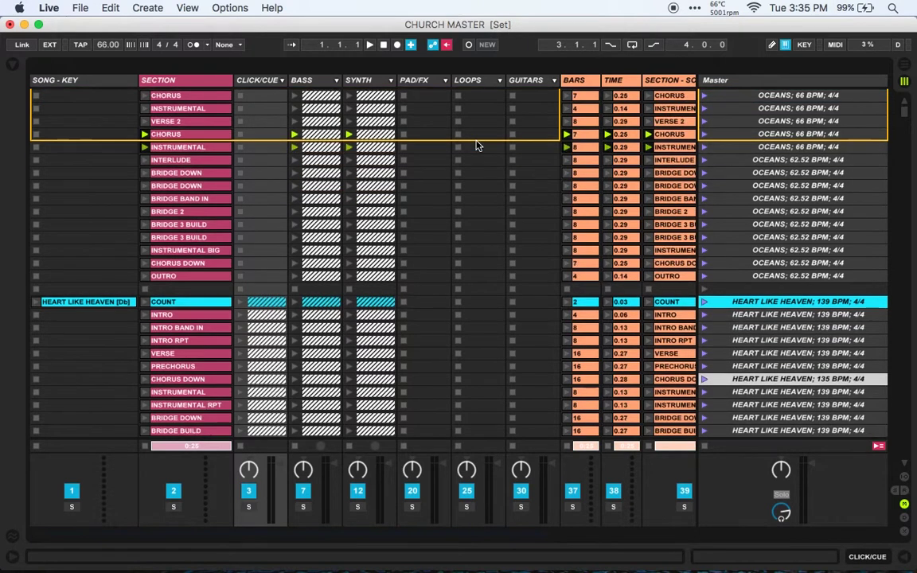
pyautogui.scroll(3, 476, 145)
pyautogui.scroll(-15, 477, 145)
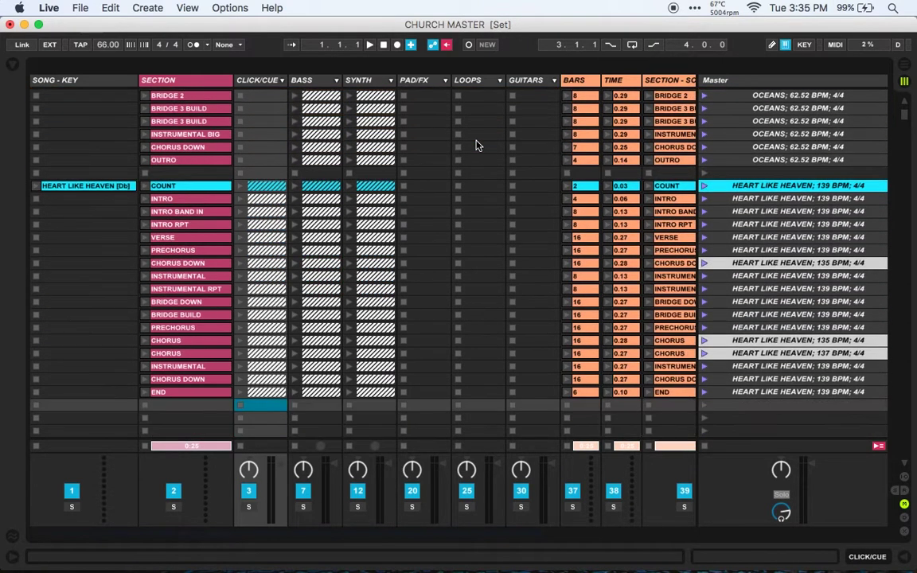
pyautogui.scroll(-10, 477, 145)
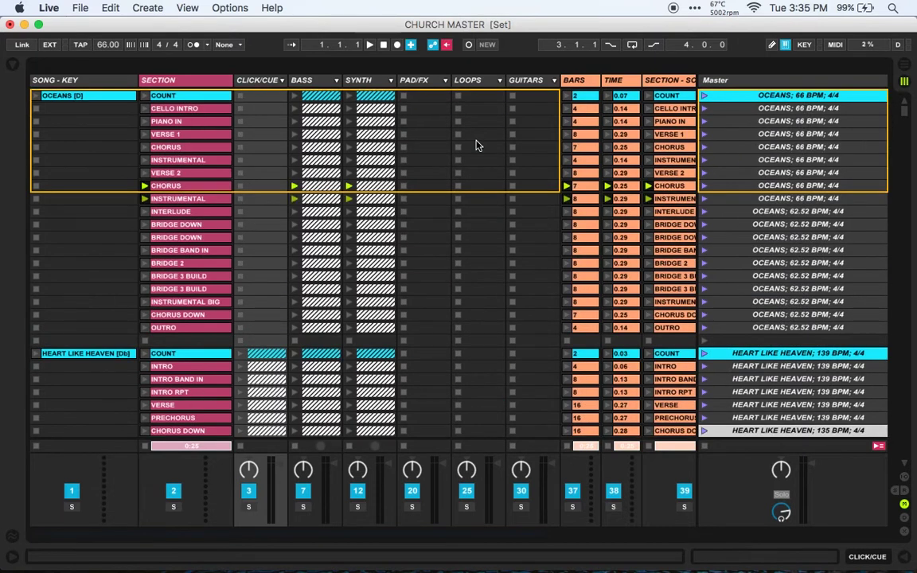
pyautogui.scroll(-10, 476, 145)
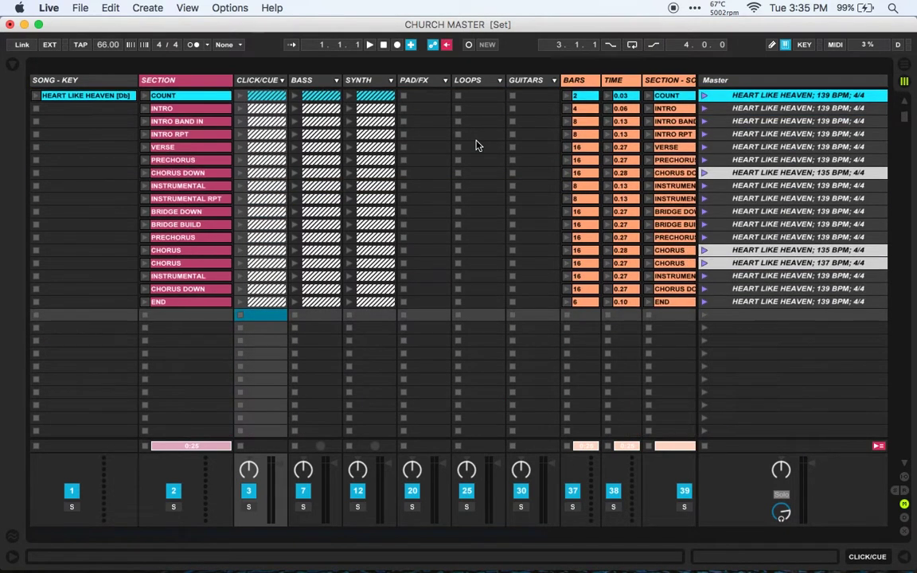
pyautogui.scroll(10, 477, 145)
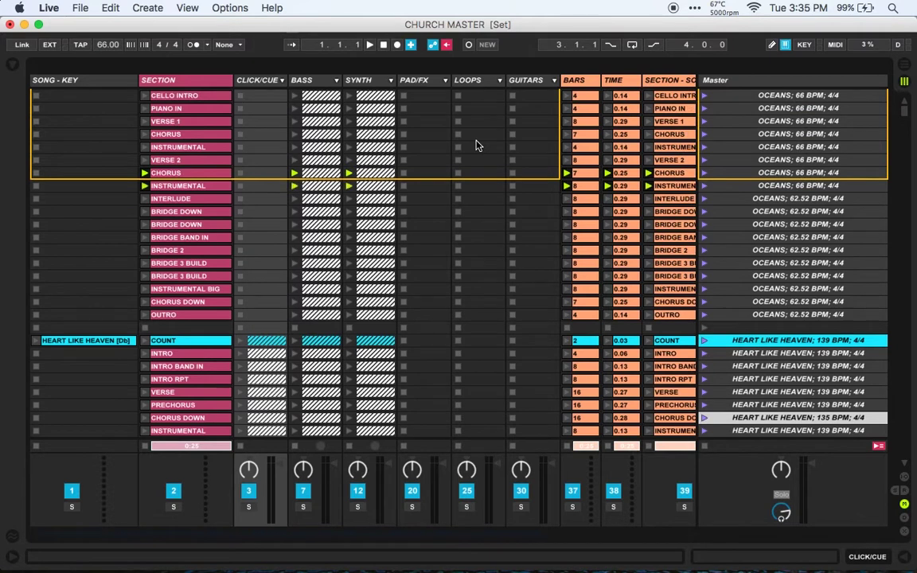
pyautogui.scroll(1, 477, 145)
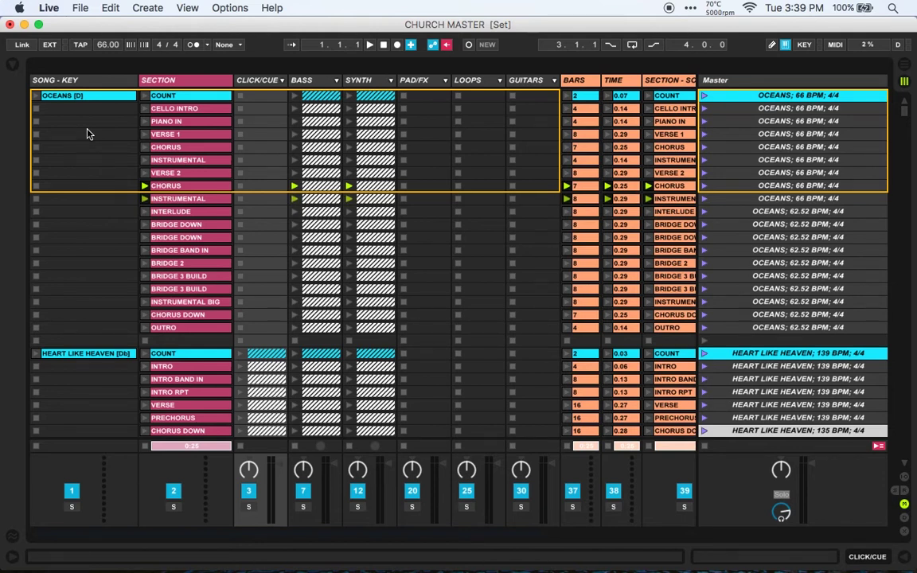
pyautogui.press('super+comma')
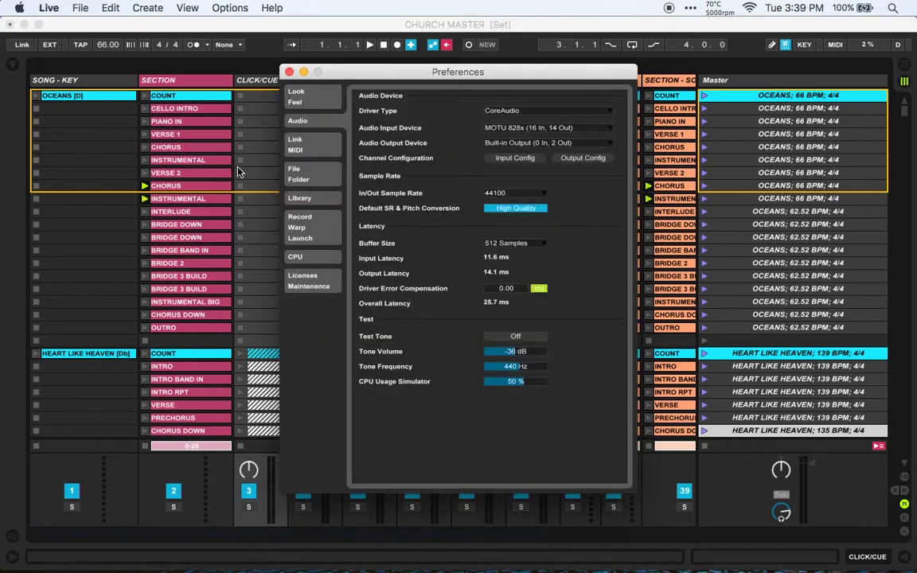
pyautogui.click(298, 150)
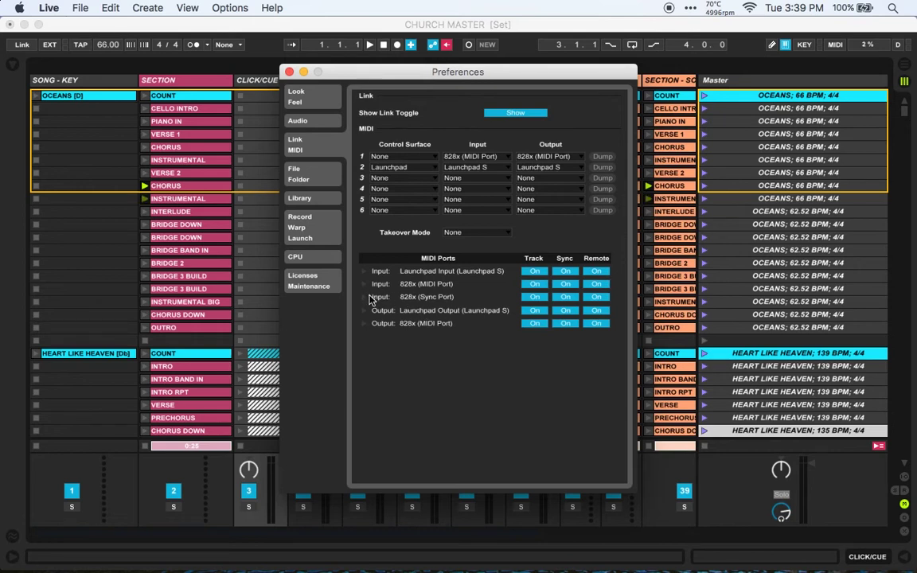
pyautogui.click(367, 325)
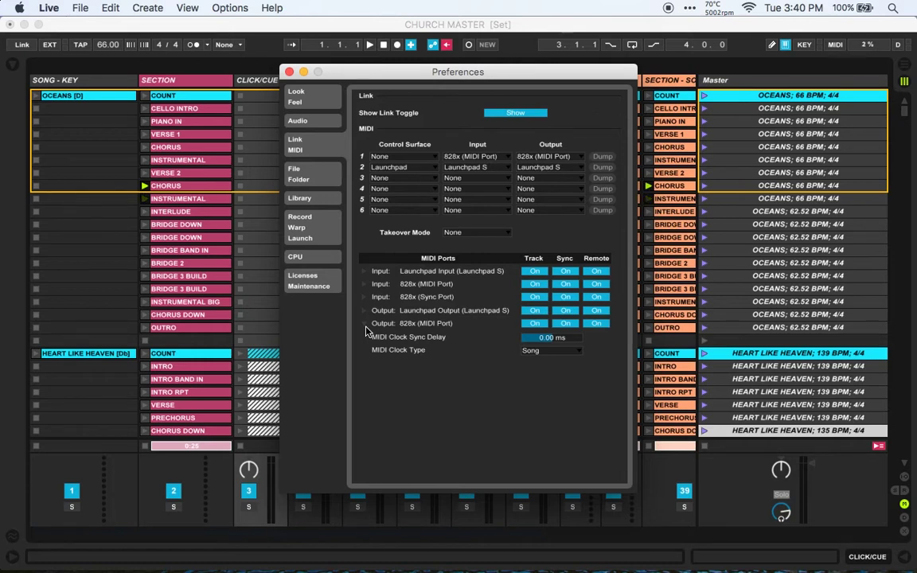
pyautogui.click(365, 325)
pyautogui.click(289, 72)
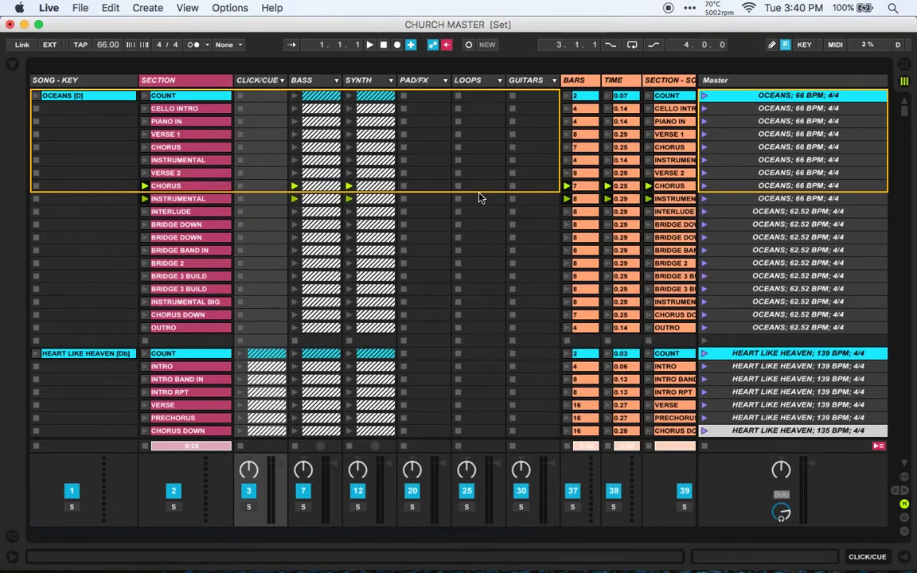
# Launch the Oceans PIANO IN scene with volume up, then assign ClyphX as Control Surface 3
pyautogui.click(704, 122)
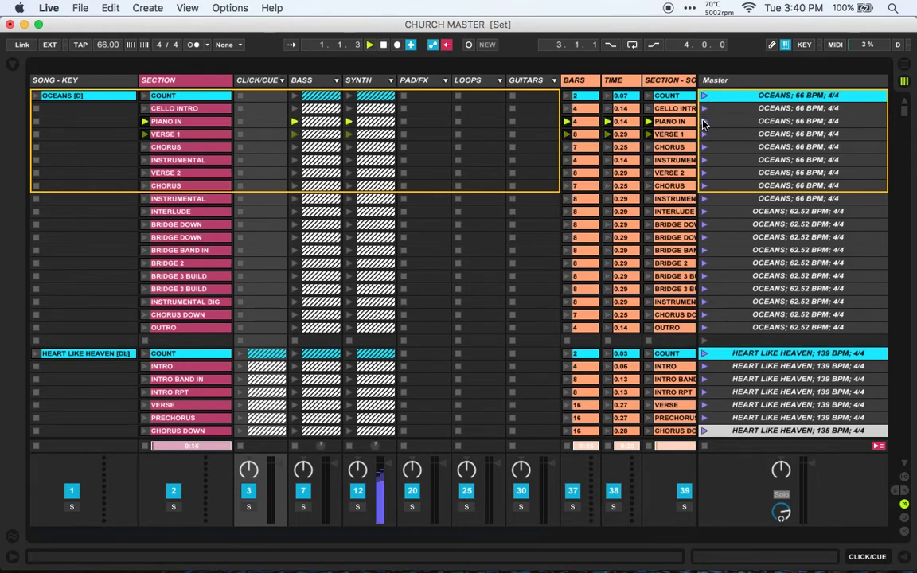
pyautogui.press('XF86AudioRaiseVolume')
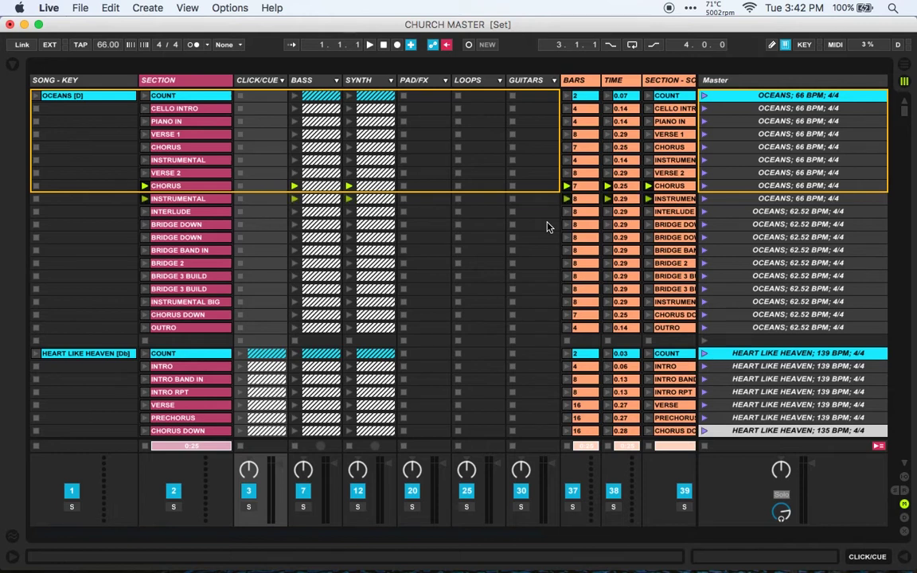
pyautogui.hscroll(5, 546, 227)
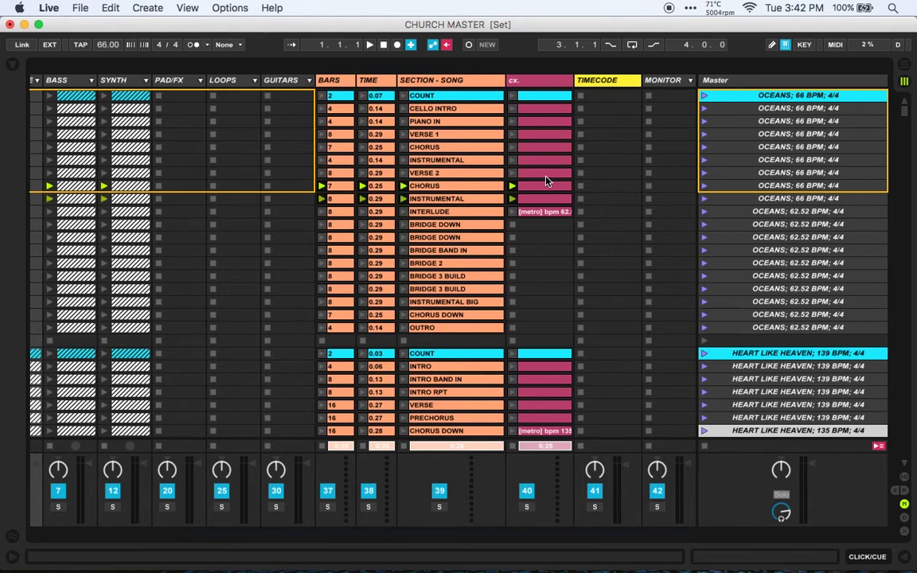
pyautogui.press('super+comma')
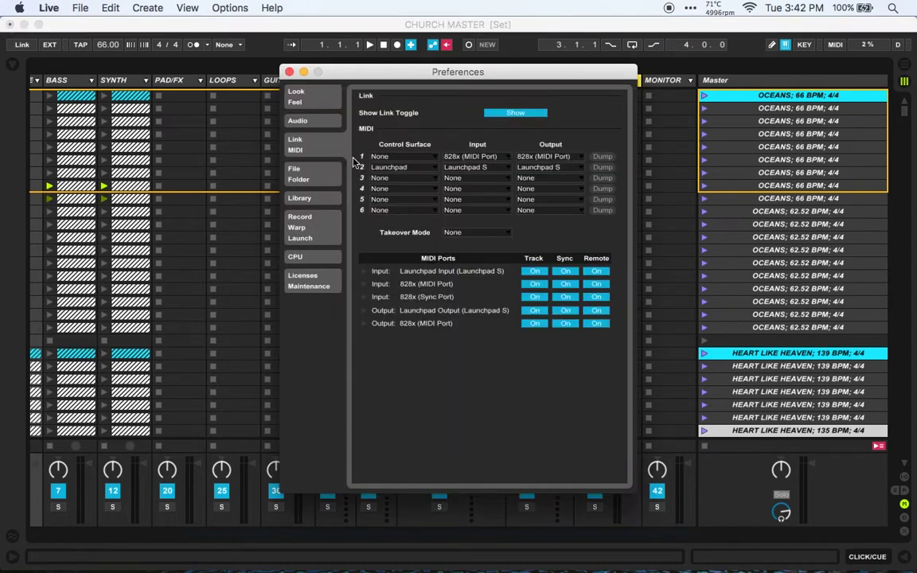
pyautogui.click(380, 178)
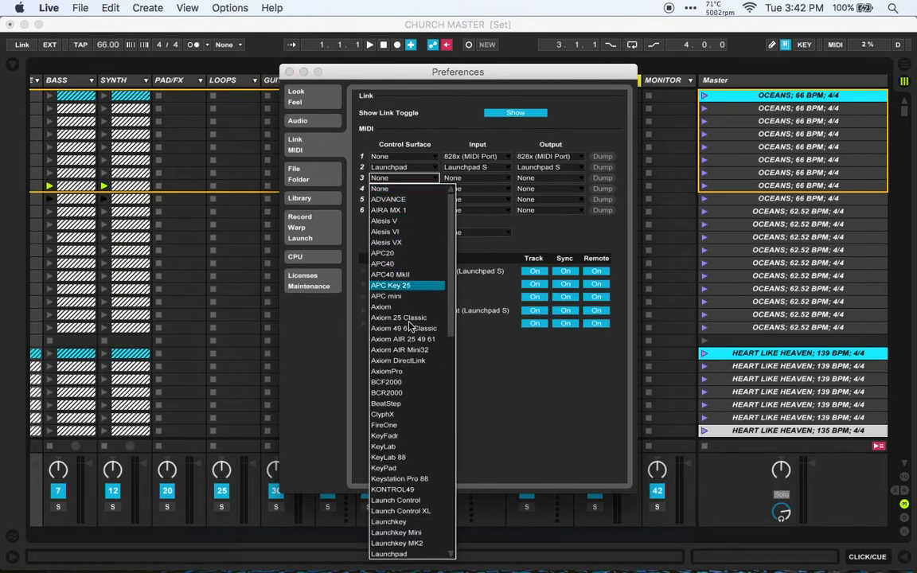
pyautogui.click(403, 415)
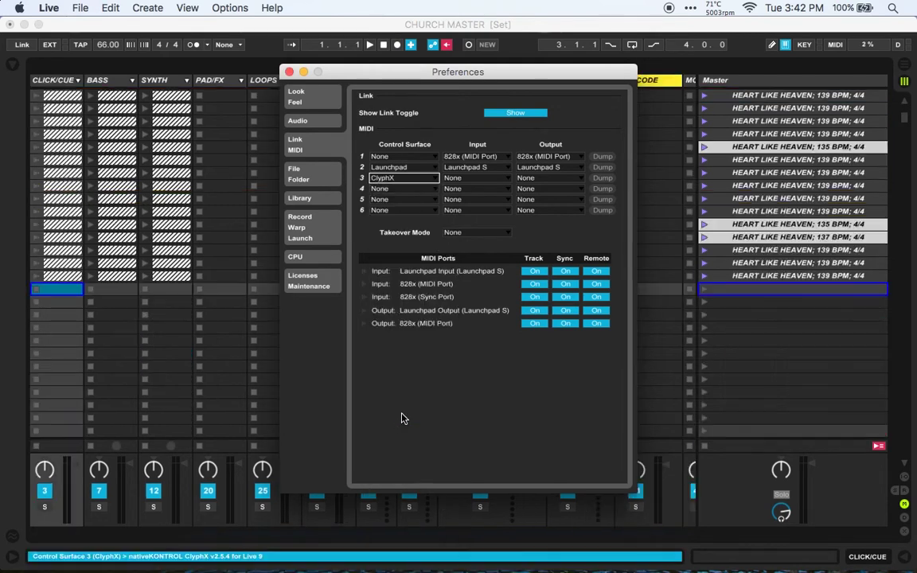
pyautogui.click(289, 72)
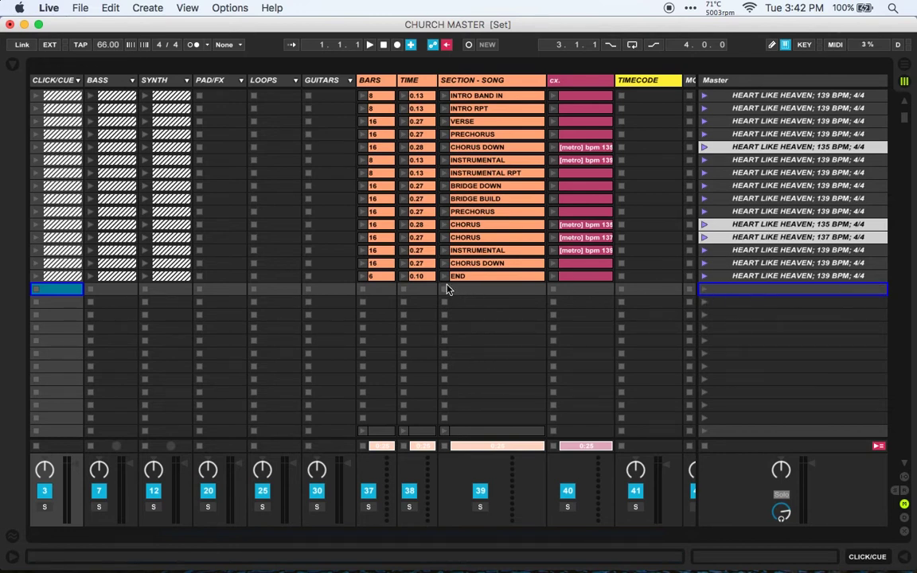
# Select the CHORUS DOWN clip and several empty cx. and GUITARS clip slots
pyautogui.click(469, 269)
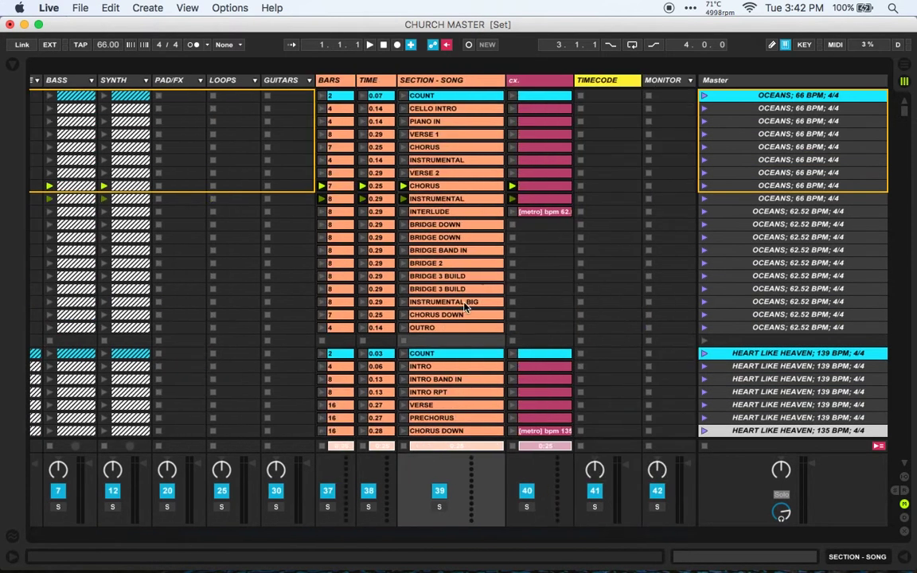
pyautogui.click(555, 274)
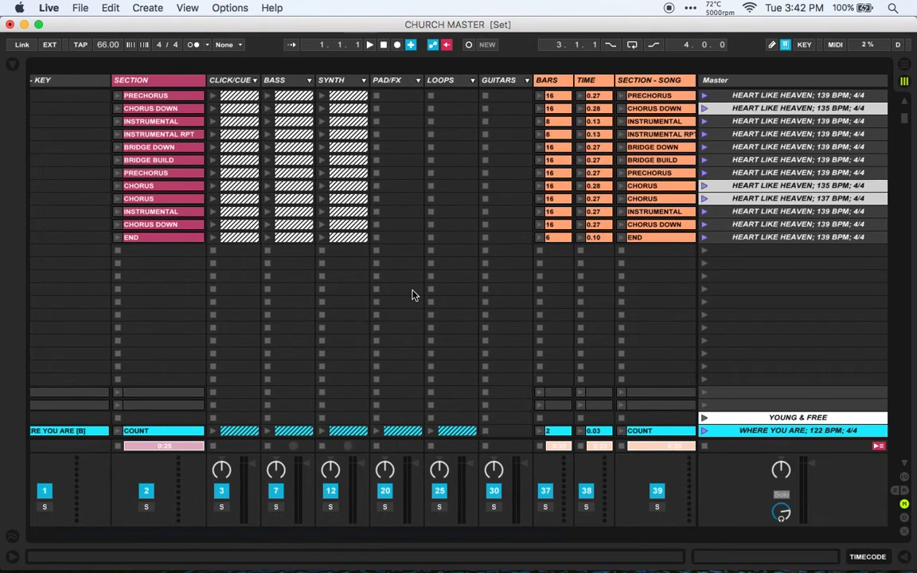
pyautogui.click(338, 315)
pyautogui.click(386, 314)
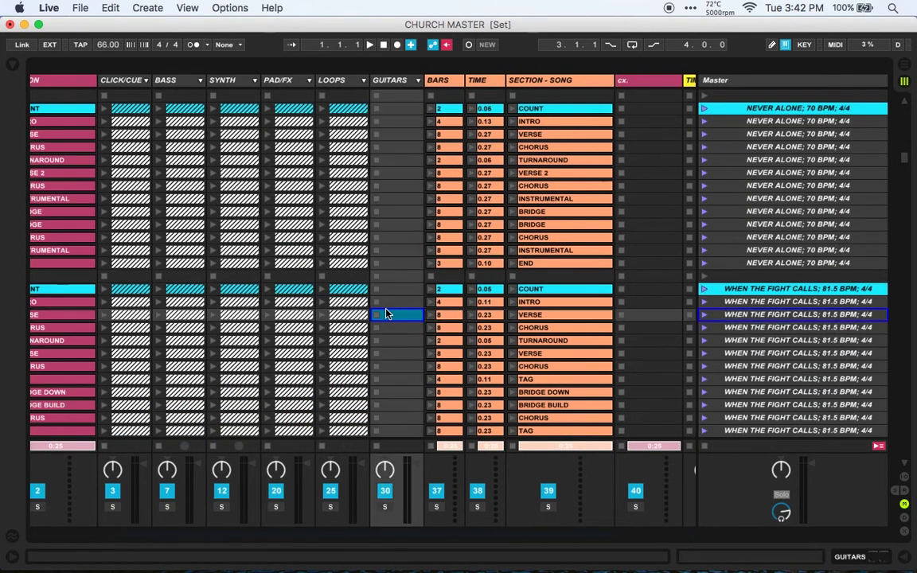
pyautogui.click(401, 254)
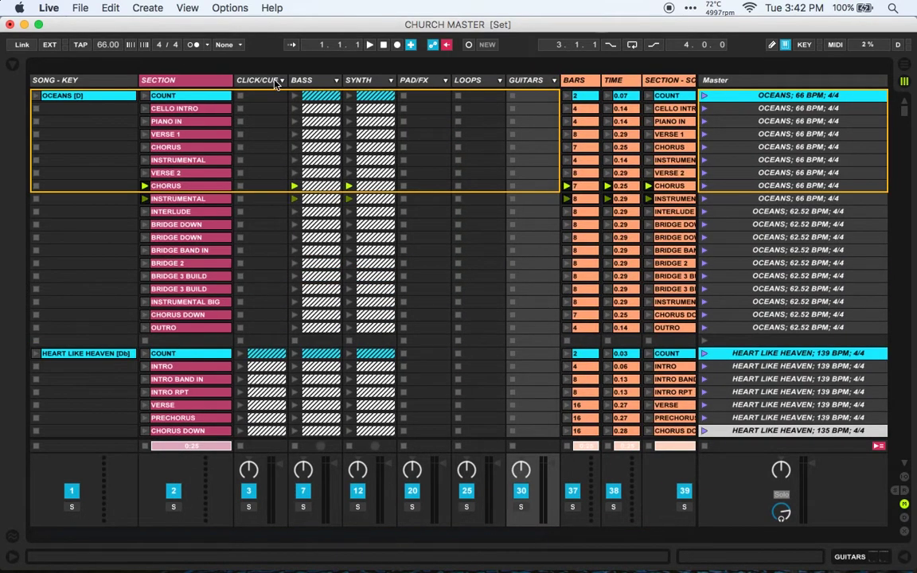
# Scroll up to the OCEANS scenes and open, then dismiss, the cx. track's context menu
pyautogui.hscroll(5, 285, 183)
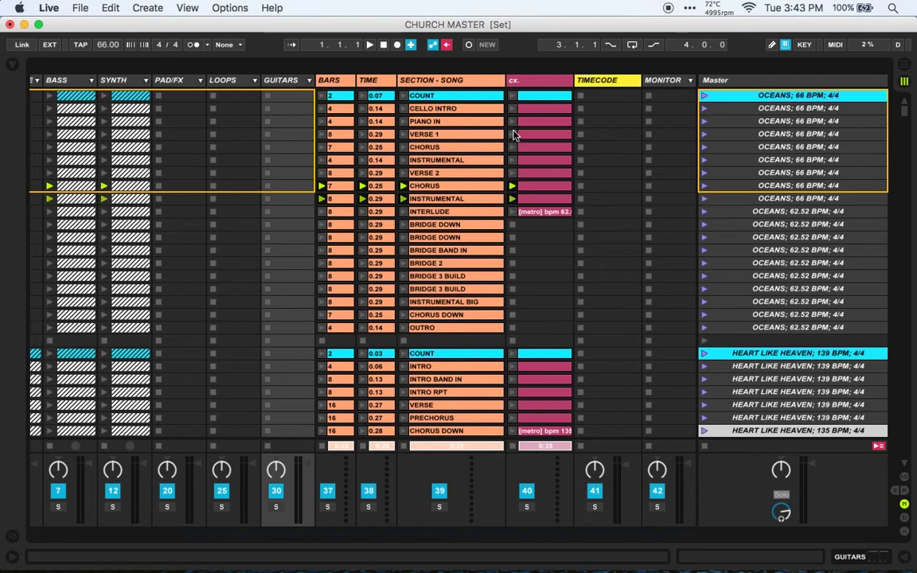
pyautogui.scroll(-15, 531, 88)
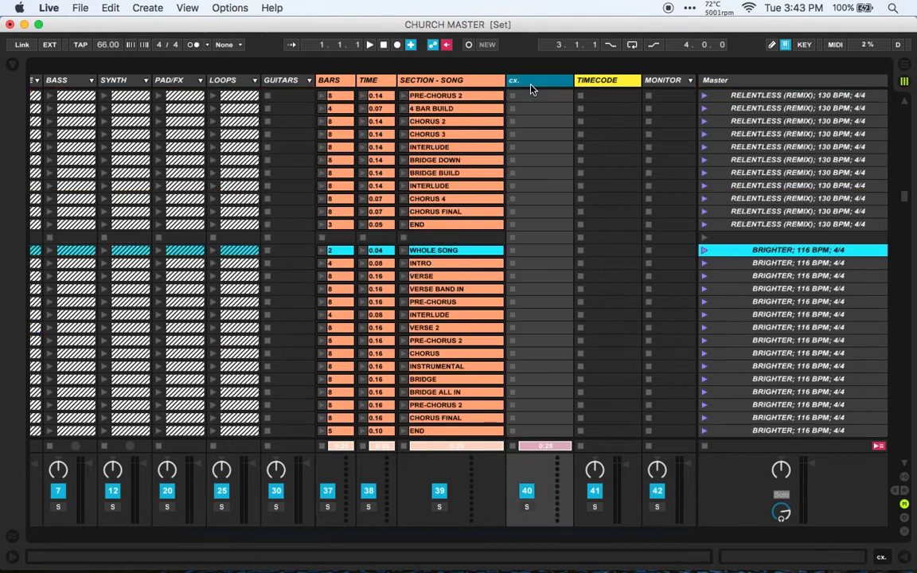
pyautogui.scroll(10, 563, 189)
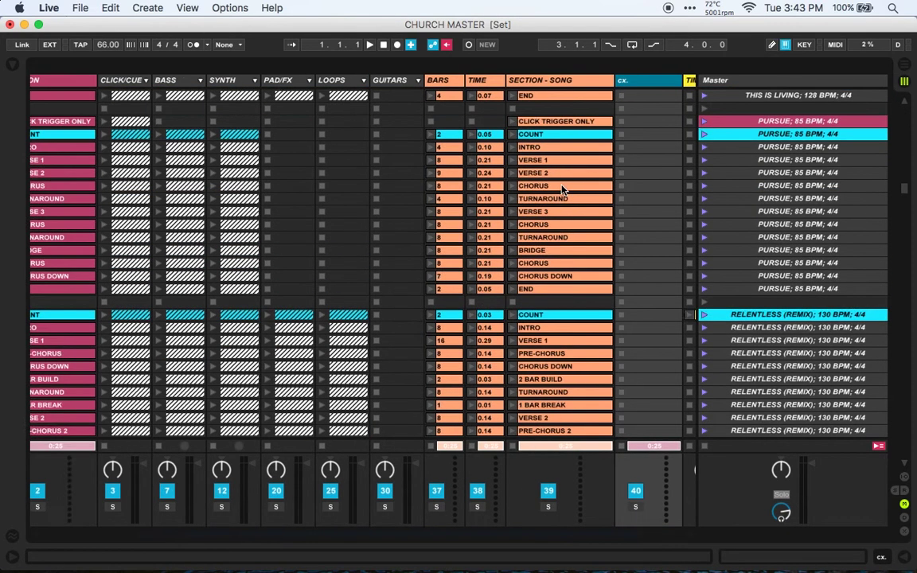
pyautogui.scroll(15, 652, 201)
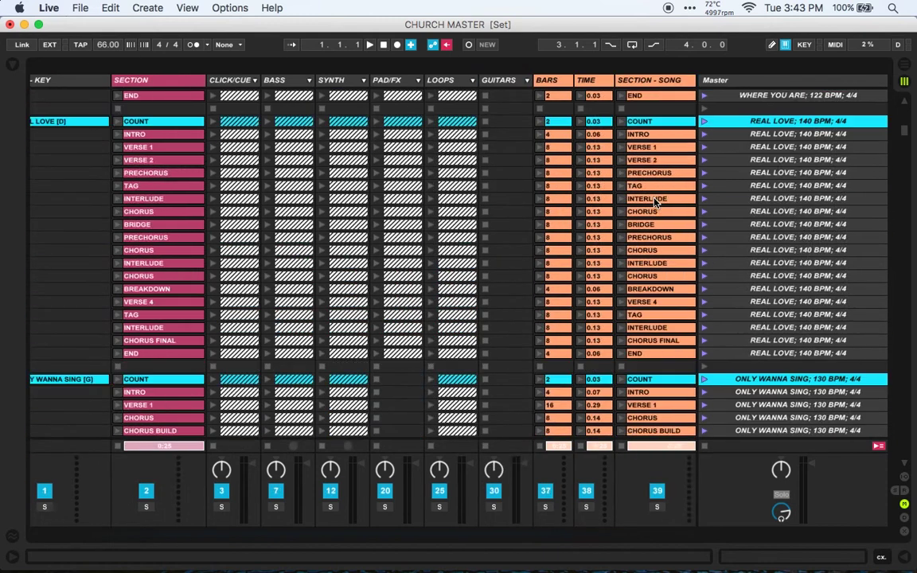
pyautogui.hscroll(-2, 653, 201)
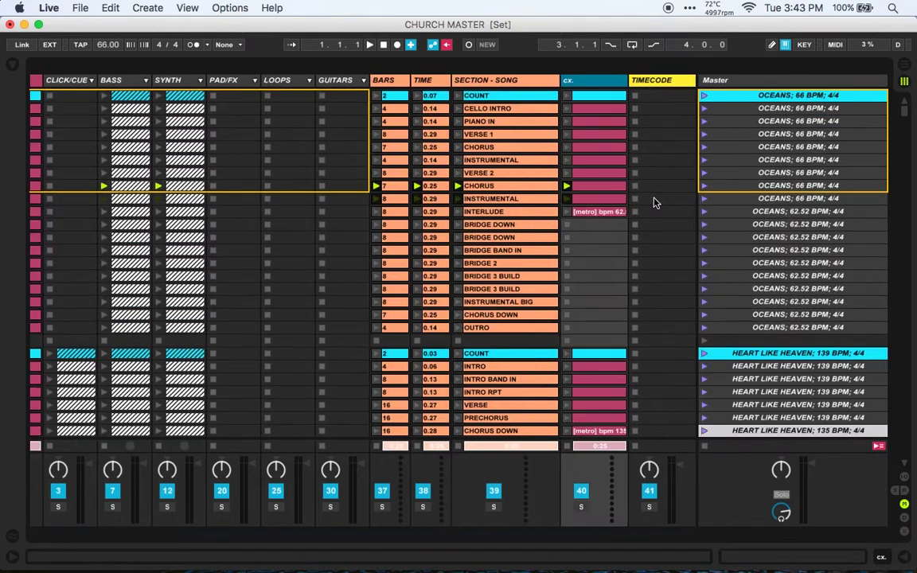
pyautogui.rightClick(599, 85)
pyautogui.click(589, 245)
# Bring the cx. column into view and select its clip on the INSTRUMENTAL row
pyautogui.hscroll(-5, 593, 169)
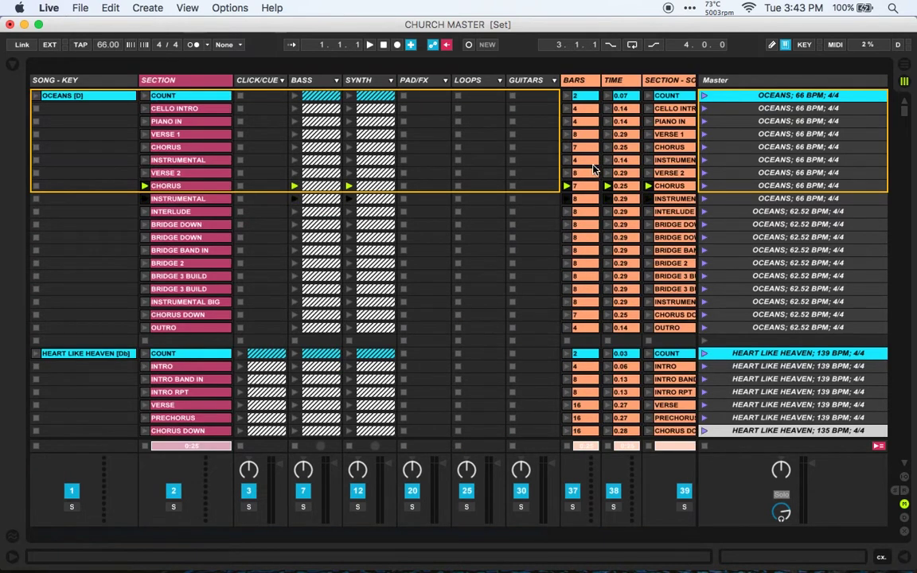
pyautogui.hscroll(5, 593, 169)
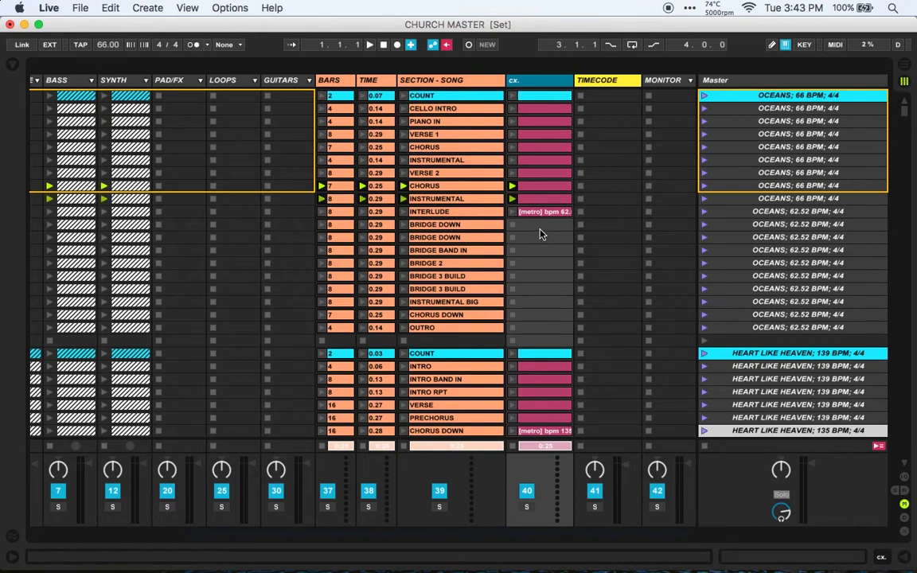
pyautogui.scroll(-8, 542, 293)
pyautogui.click(537, 201)
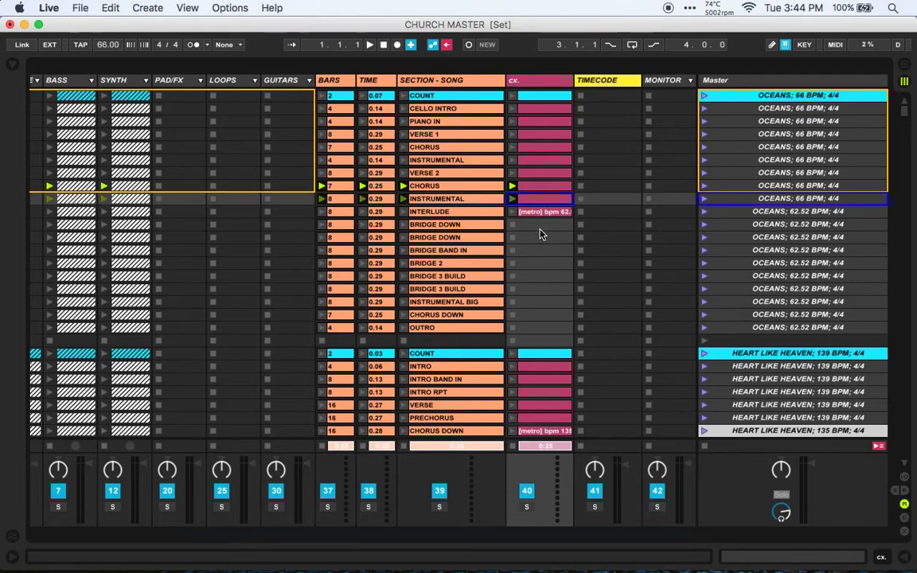
# Select the INTERLUDE tempo clip and widen the cx. track so full clip names show
pyautogui.click(545, 214)
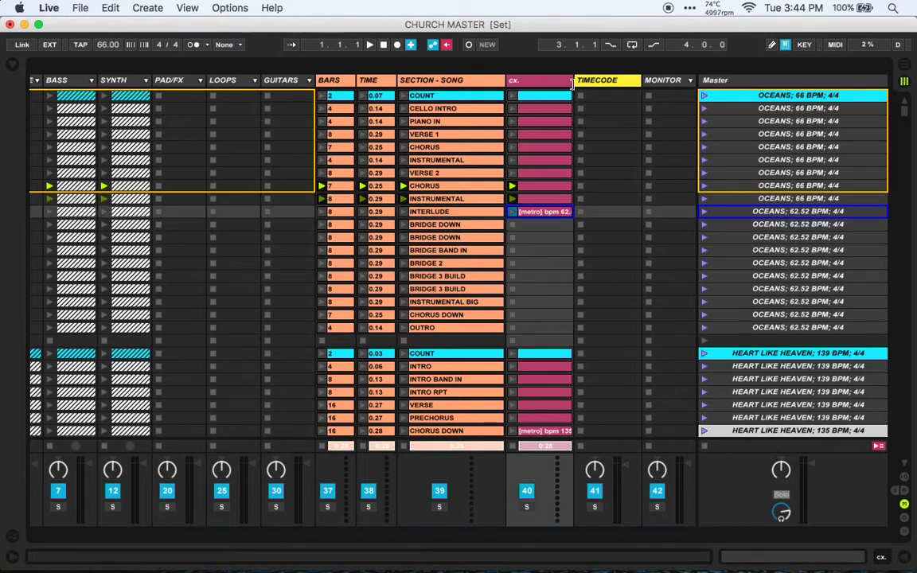
pyautogui.click(571, 83)
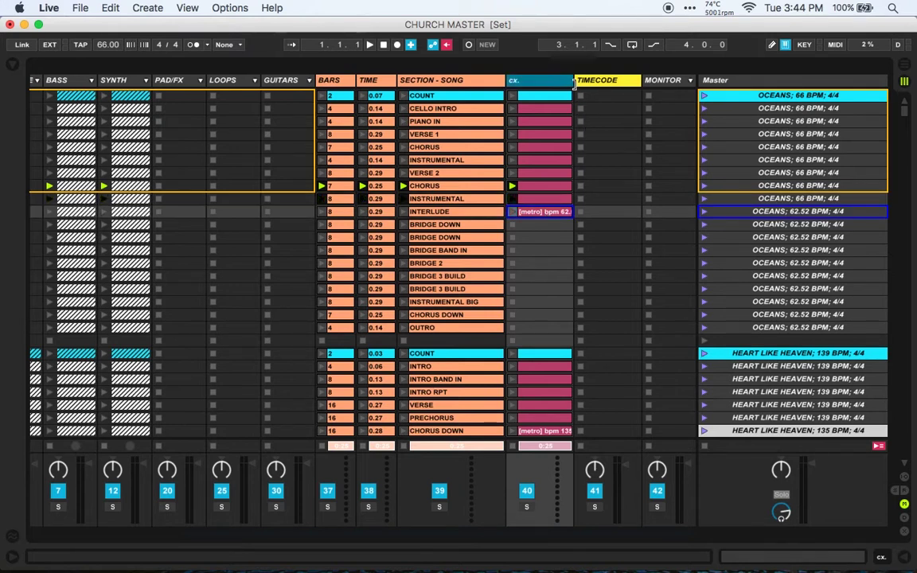
pyautogui.moveTo(573, 83); pyautogui.dragTo(586, 83)
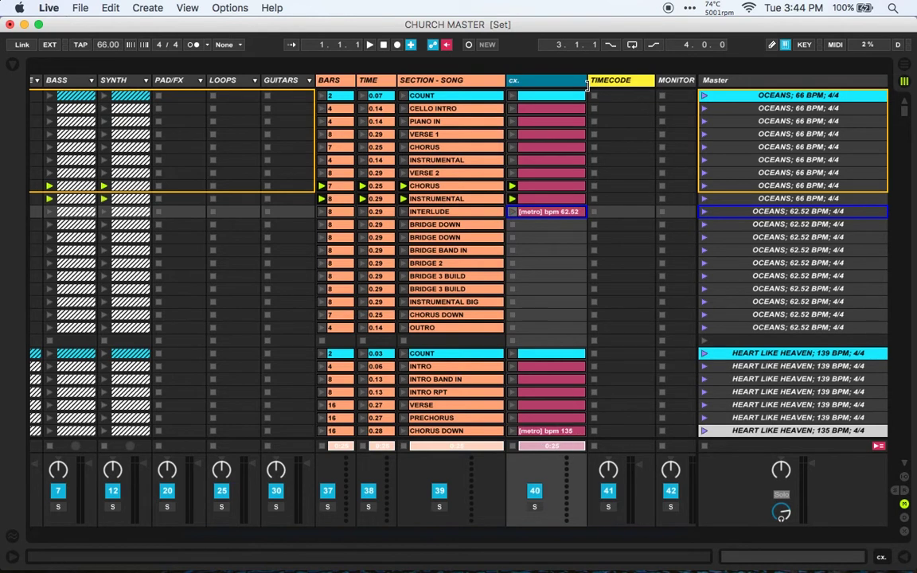
# Check the BRIDGE slots and the [metro] bpm 62.52 clip, then select the OCEANS INSTRUMENTAL scene
pyautogui.click(549, 250)
pyautogui.click(539, 226)
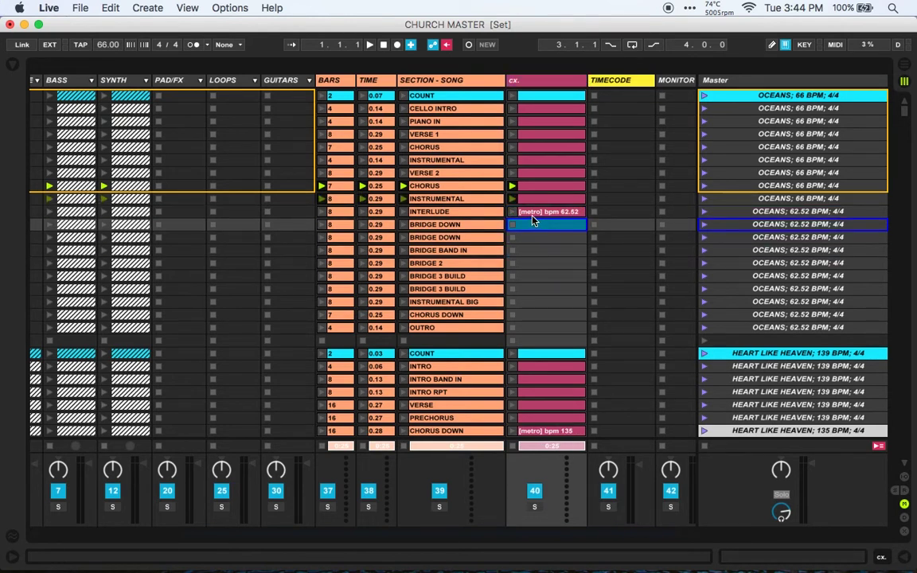
pyautogui.click(532, 216)
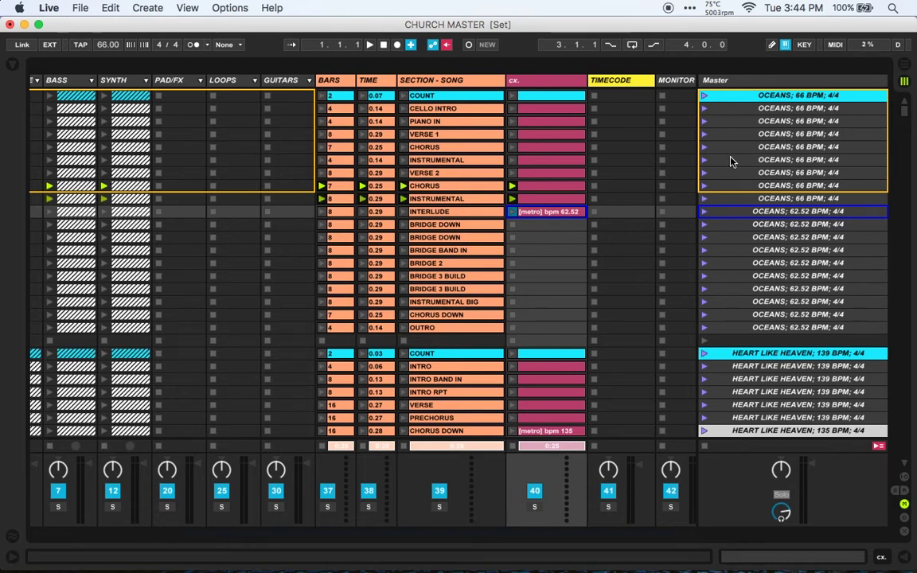
pyautogui.hscroll(-5, 725, 157)
pyautogui.hscroll(5, 721, 162)
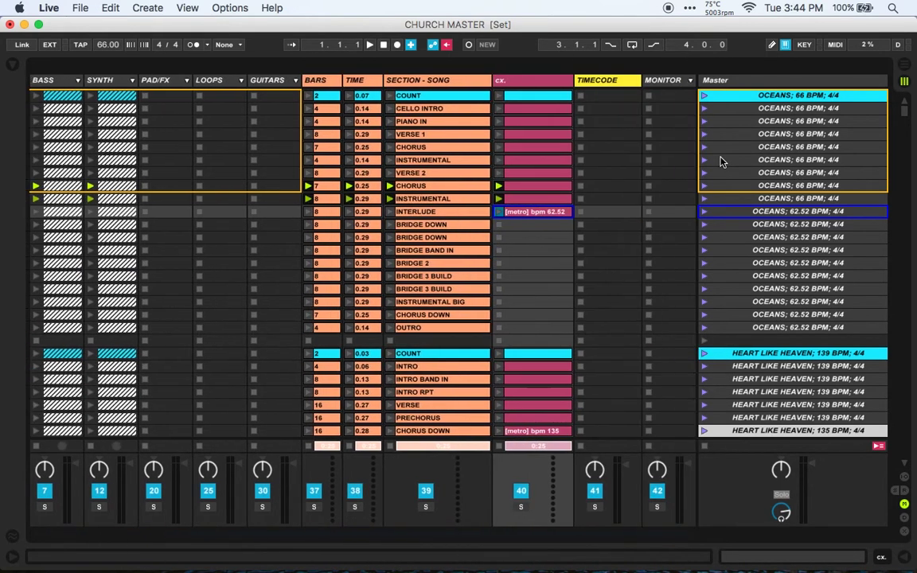
pyautogui.click(534, 199)
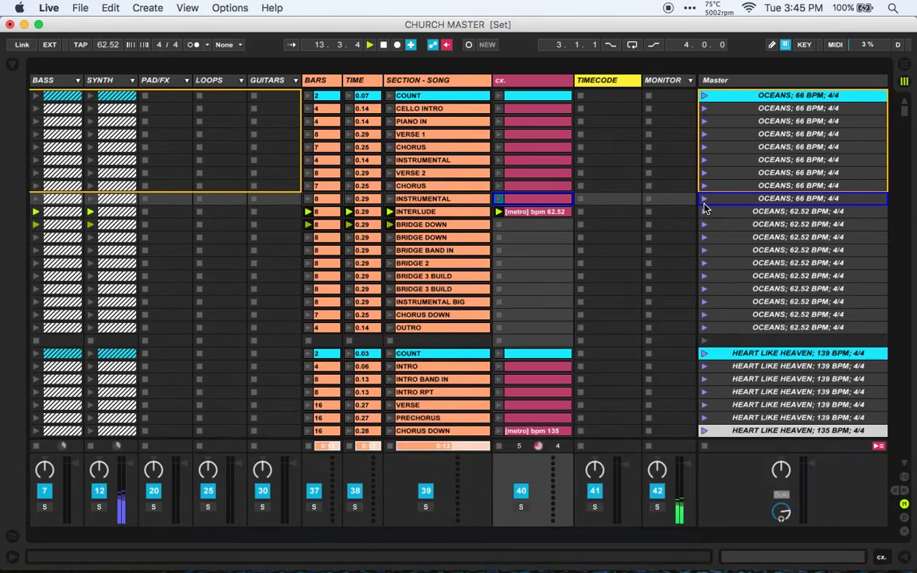
# Stop playback once the INTERLUDE cue has dropped the tempo to 62.52 BPM
pyautogui.press('space')
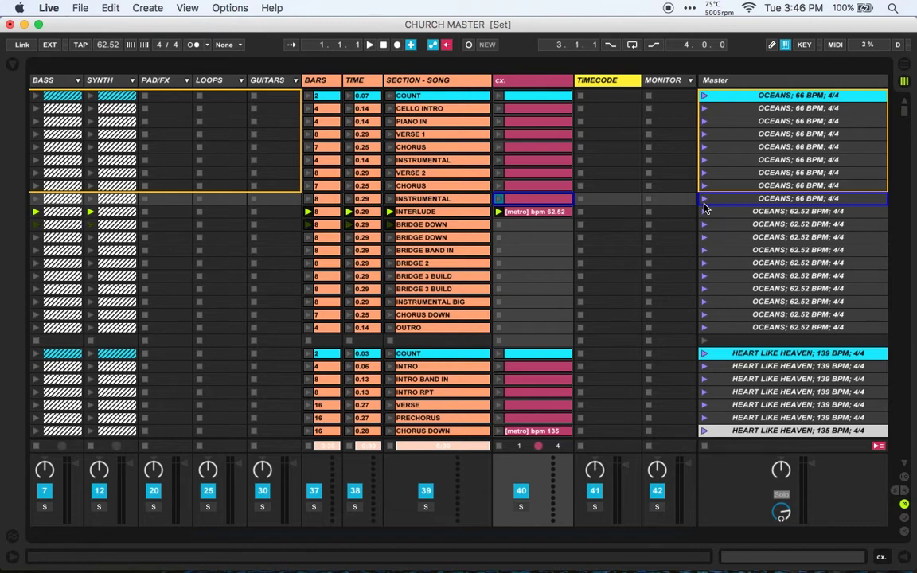
# Move the scene selection to BRIDGE DOWN and scroll down to the HEART LIKE HEAVEN [metro] bpm clips
pyautogui.press('Down')
pyautogui.press('Down')
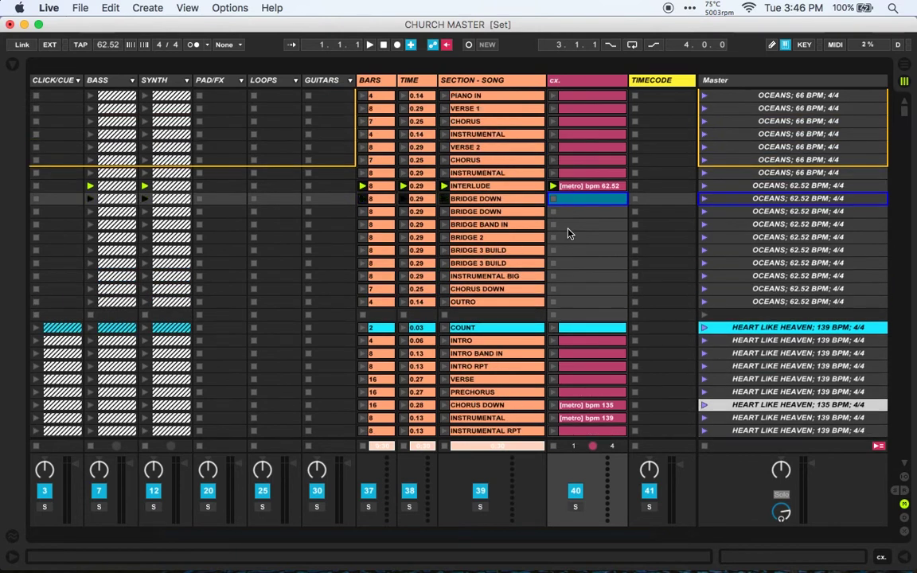
pyautogui.scroll(-1, 568, 233)
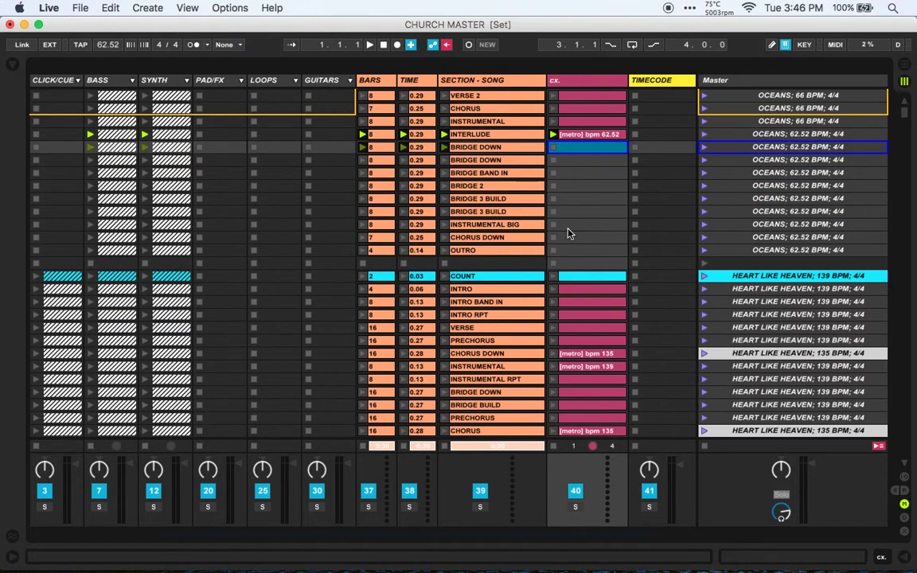
pyautogui.scroll(-2, 569, 233)
pyautogui.scroll(-2, 653, 260)
pyautogui.scroll(-2, 653, 261)
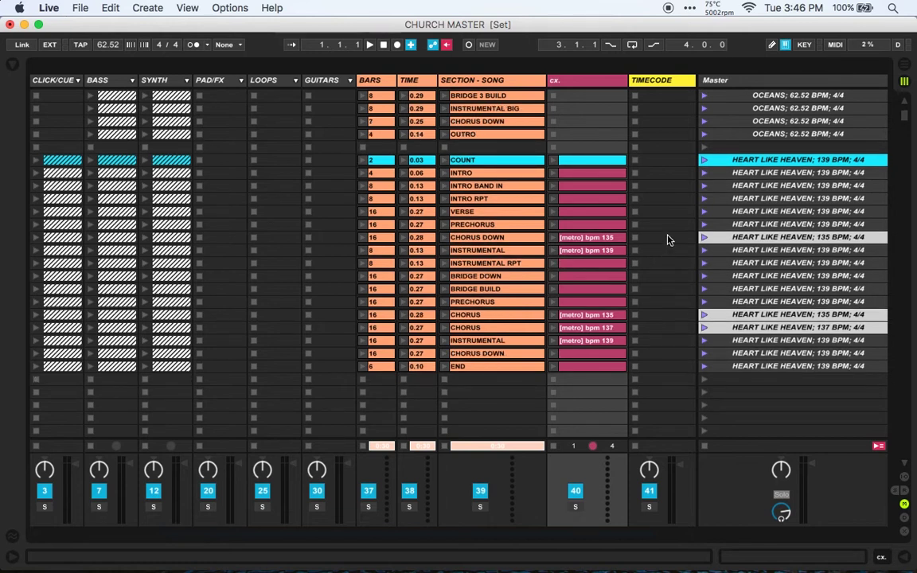
pyautogui.scroll(-1, 668, 240)
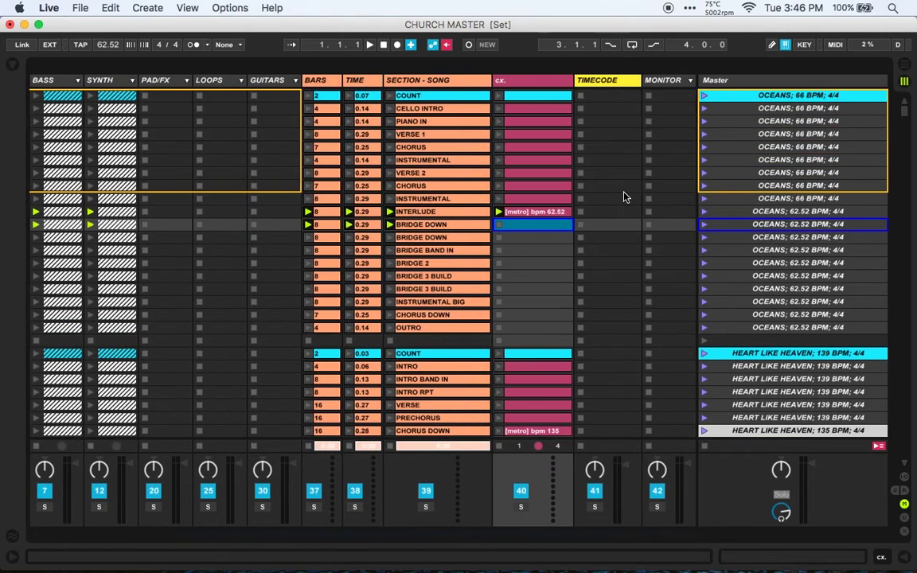
pyautogui.click(624, 196)
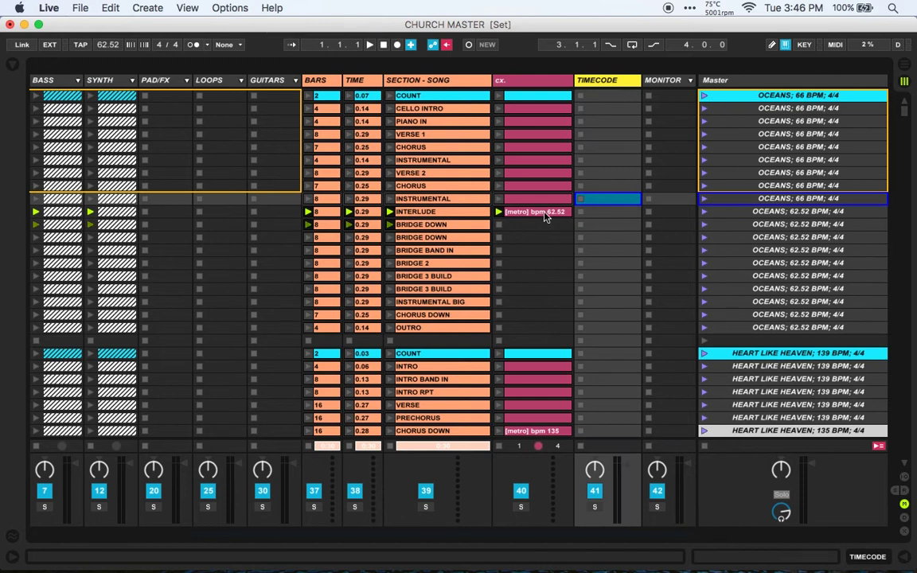
pyautogui.scroll(-5, 623, 266)
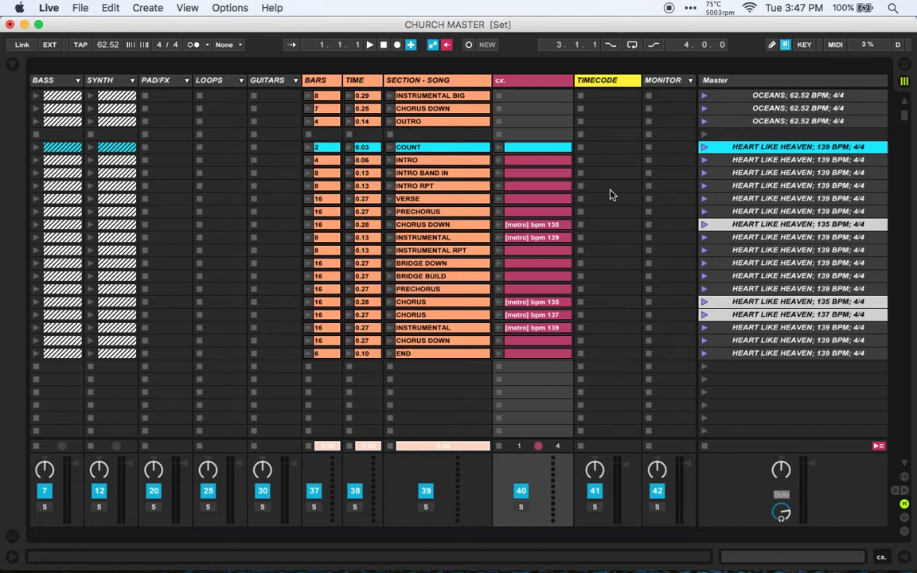
pyautogui.scroll(-3, 612, 195)
pyautogui.scroll(5, 611, 195)
pyautogui.hscroll(-2, 612, 195)
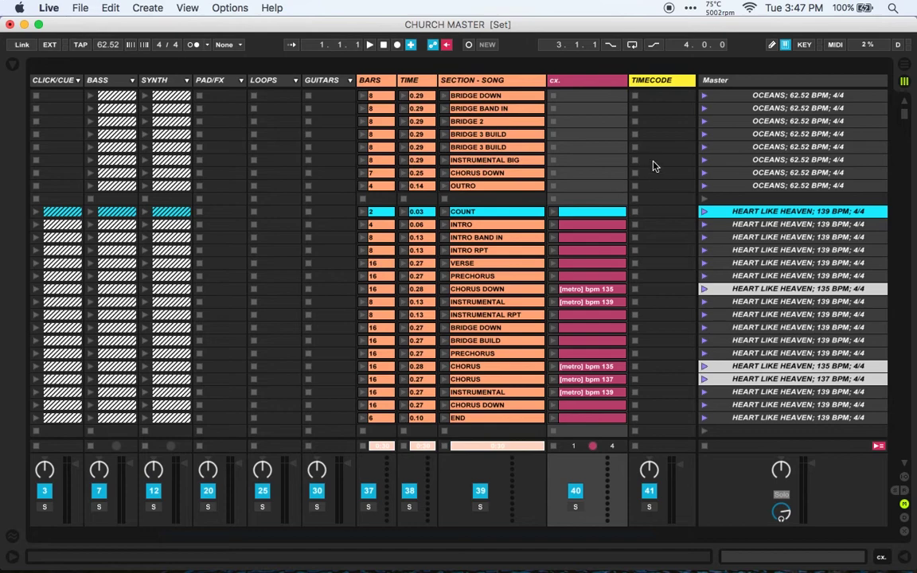
pyautogui.hscroll(2, 652, 166)
pyautogui.scroll(-20, 653, 166)
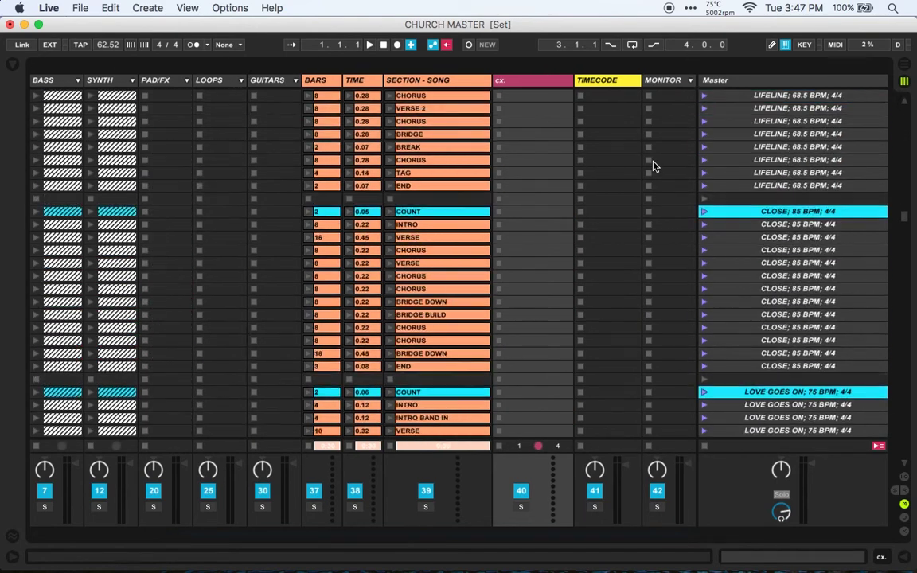
pyautogui.scroll(-20, 653, 165)
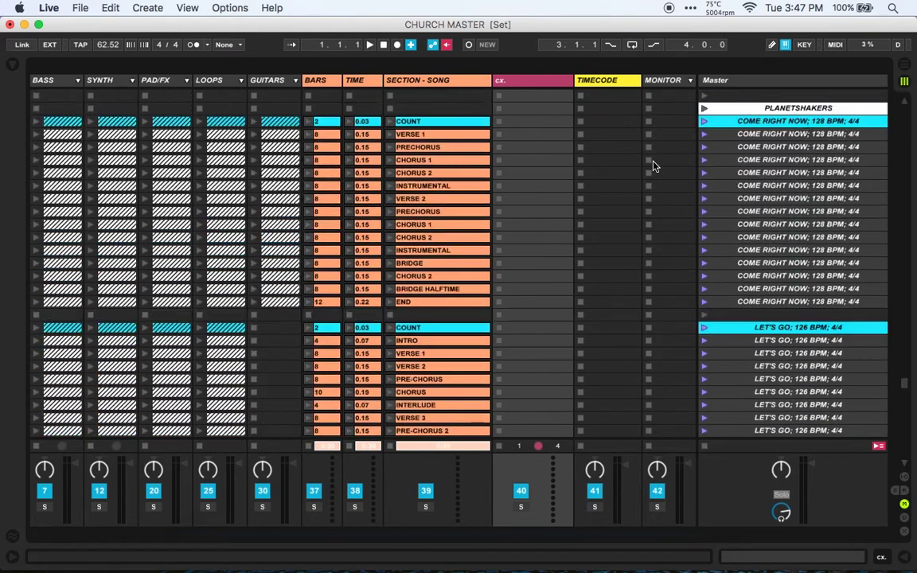
pyautogui.scroll(20, 653, 166)
pyautogui.hscroll(-2, 653, 166)
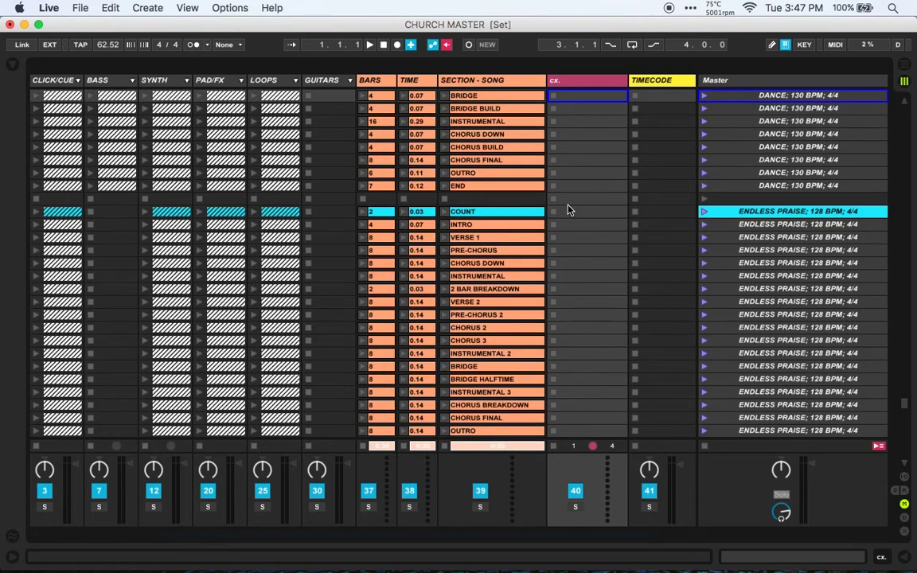
pyautogui.scroll(-15, 568, 210)
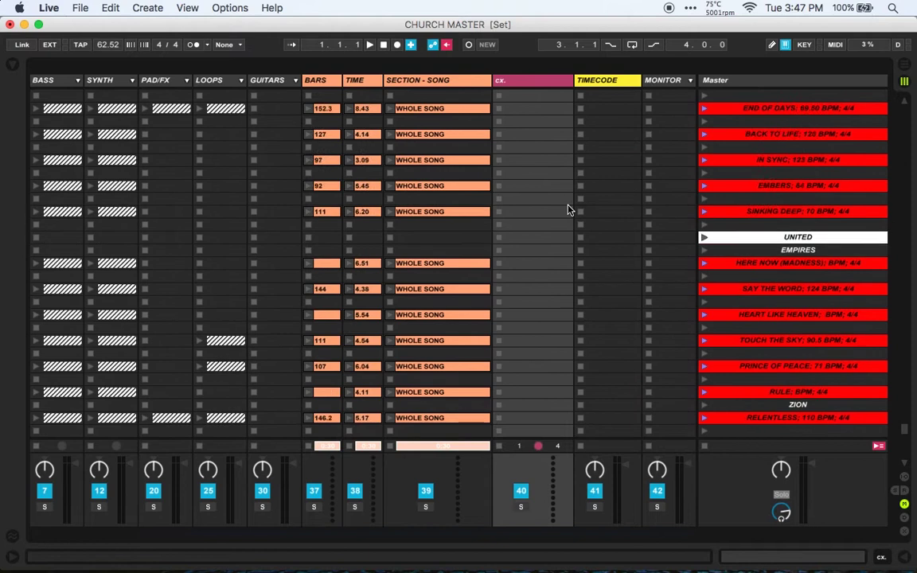
pyautogui.scroll(15, 568, 209)
pyautogui.hscroll(-2, 569, 209)
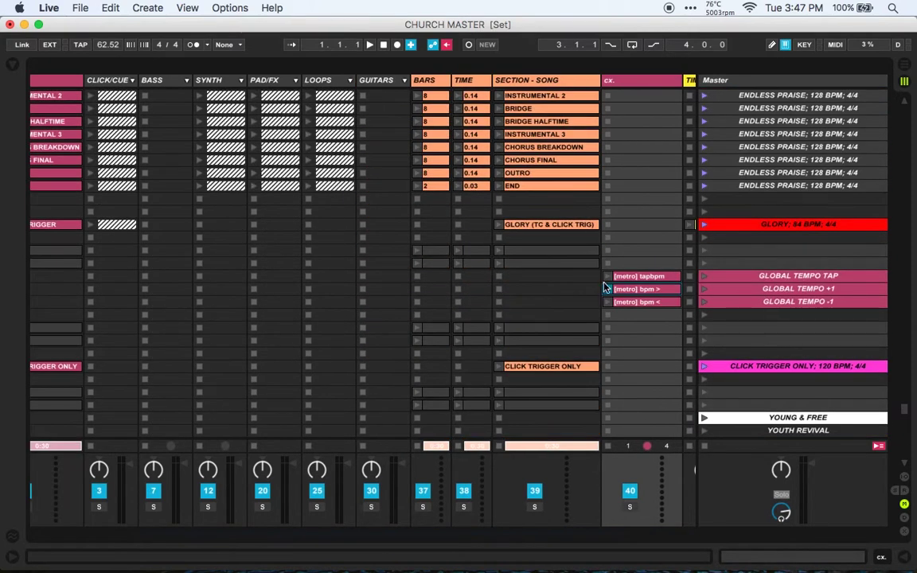
pyautogui.hscroll(3, 605, 286)
pyautogui.scroll(-3, 604, 287)
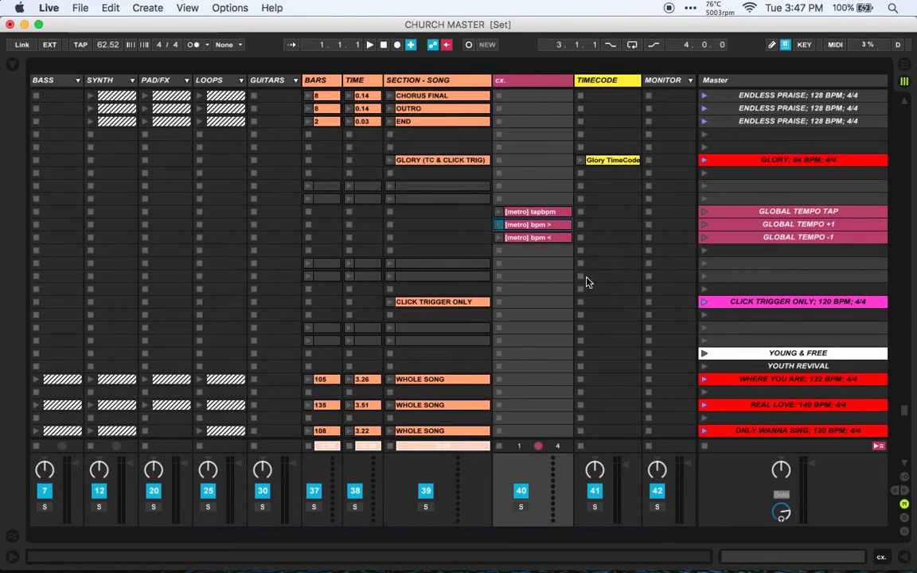
pyautogui.click(542, 213)
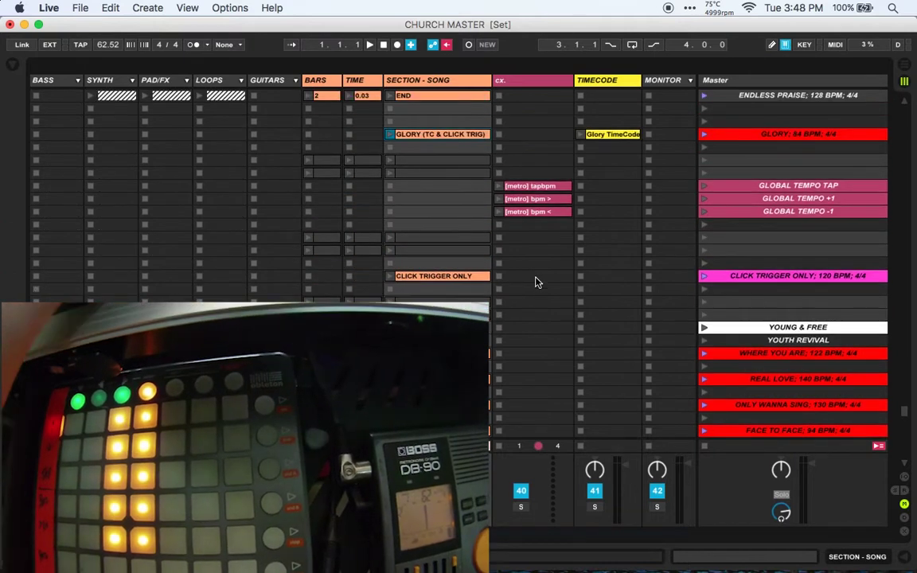
pyautogui.press('super+m')
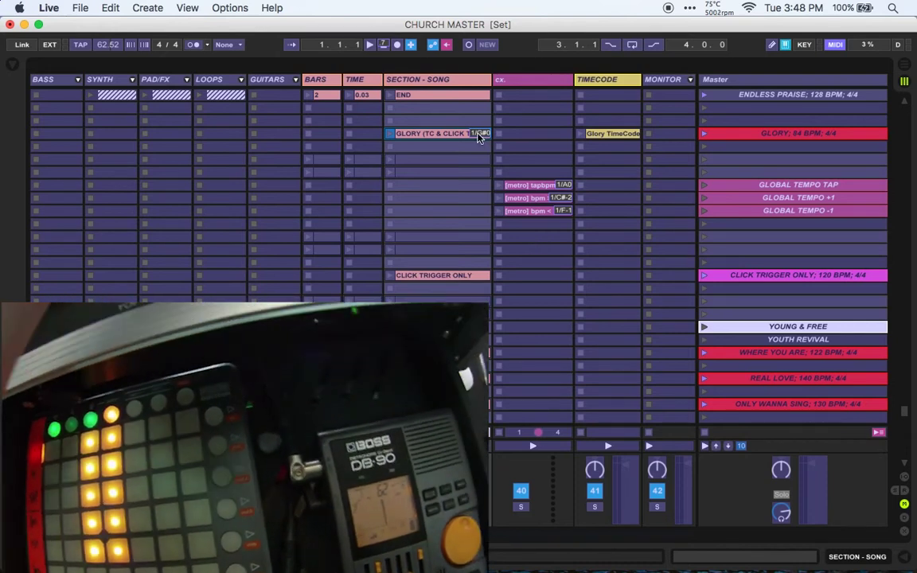
# Delete the Glory clip's MIDI mapping and pick the [metro] tapbpm, bpm > and bpm < clips for remapping
pyautogui.press('Delete')
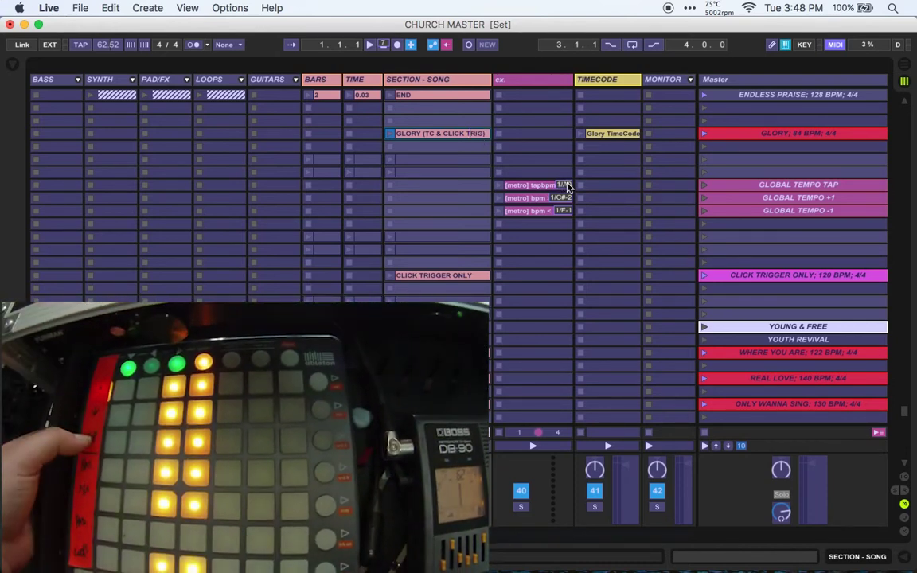
pyautogui.click(567, 187)
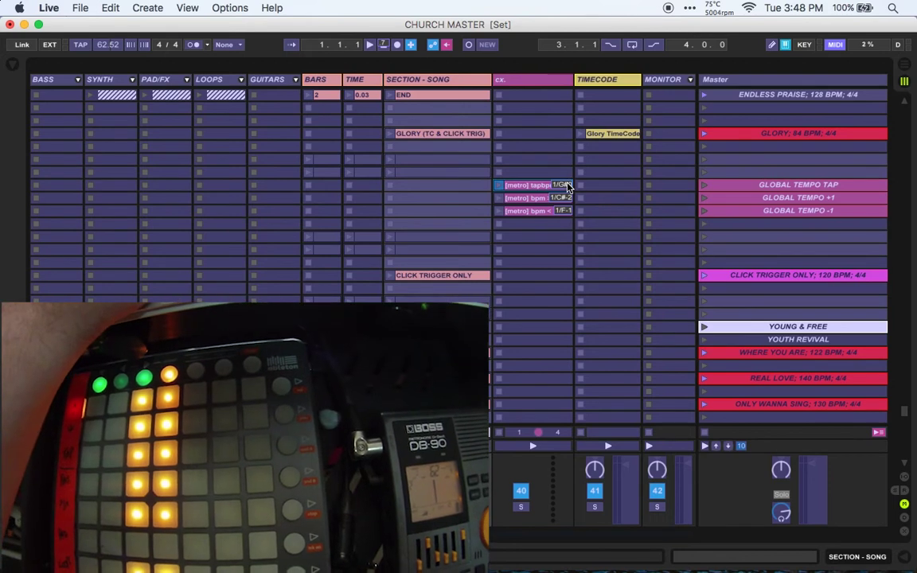
pyautogui.click(563, 200)
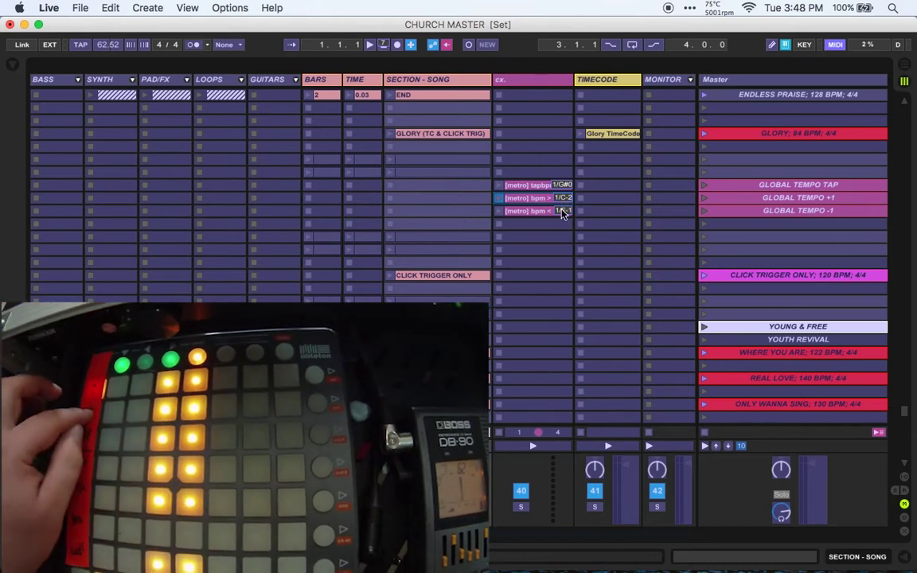
pyautogui.click(562, 212)
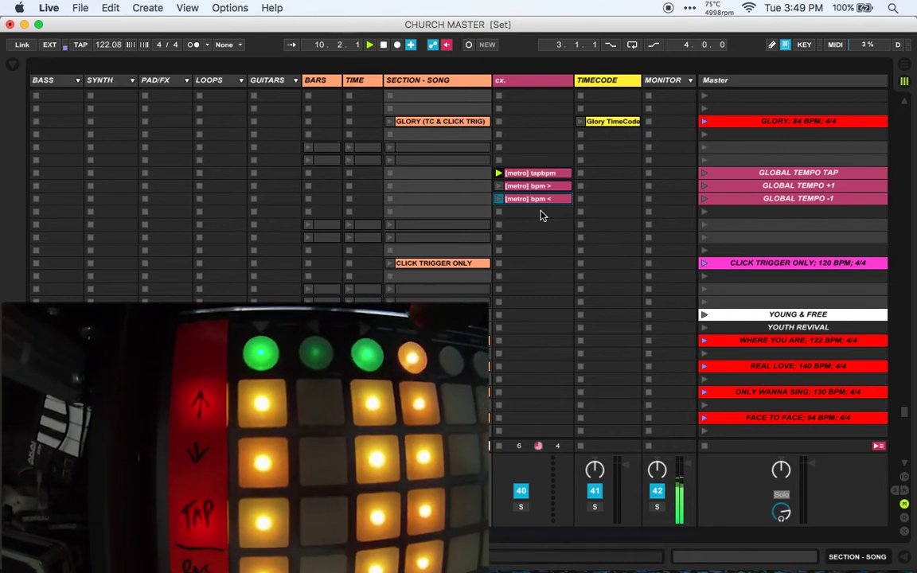
# Stop playback after tapping the tempo in to 122.08 BPM
pyautogui.press('space')
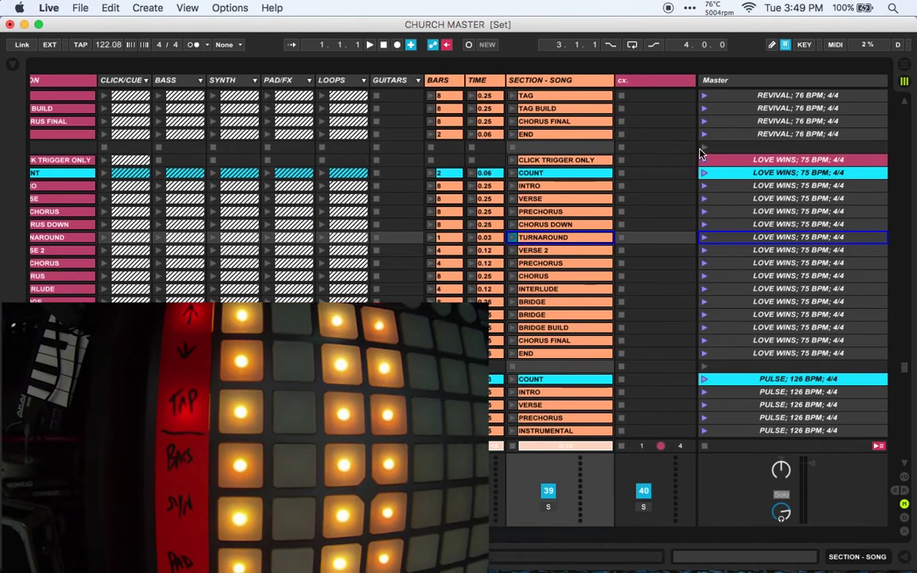
# Launch LOVE WINS and inspect the DB90 '120 w/8ths' clip inside the CLICK/CUE group
pyautogui.click(704, 160)
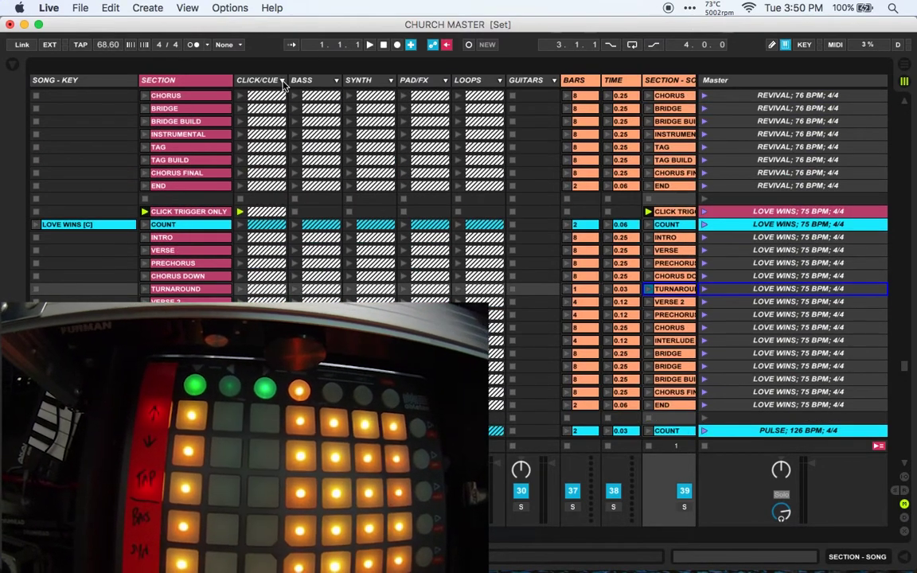
pyautogui.click(283, 81)
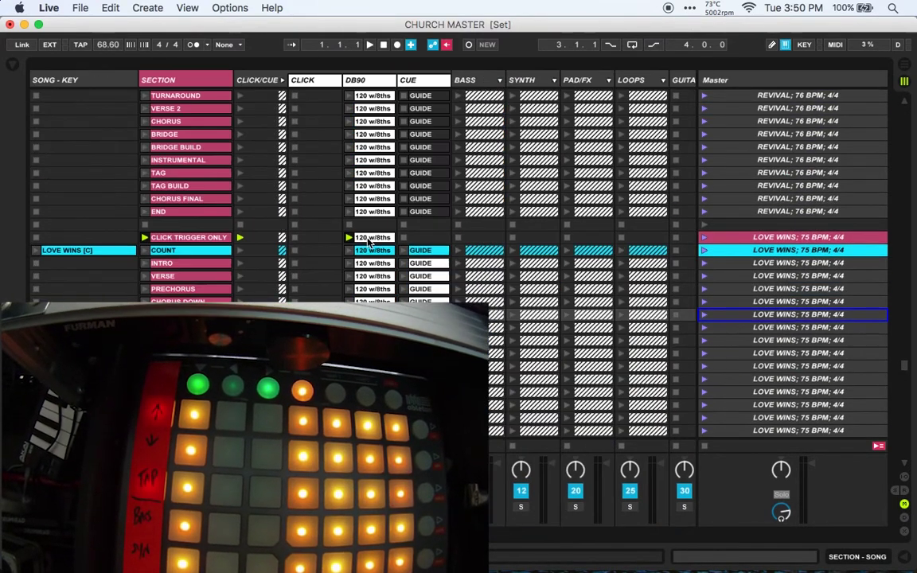
pyautogui.click(368, 238)
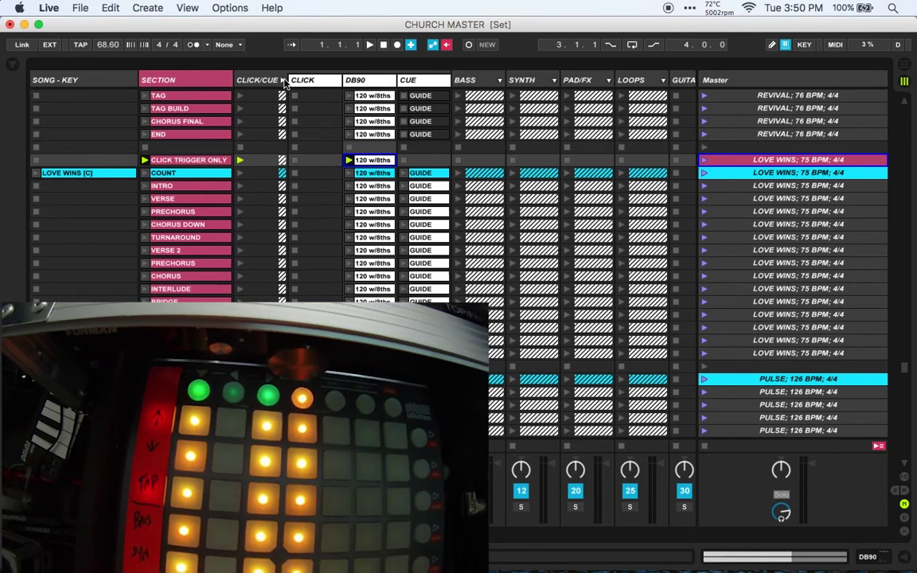
pyautogui.click(283, 81)
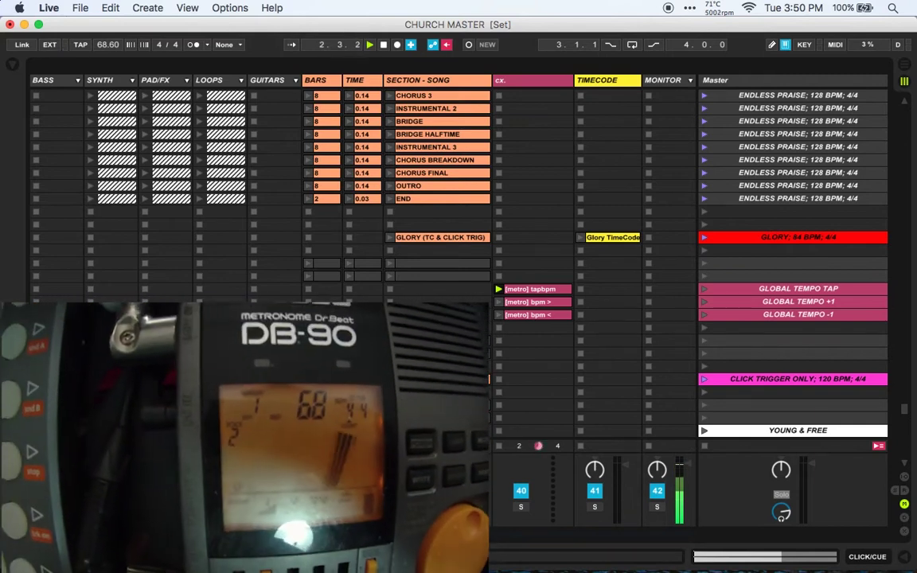
# Mute track 42 and select the [metro] bpm > clip for renaming
pyautogui.click(655, 491)
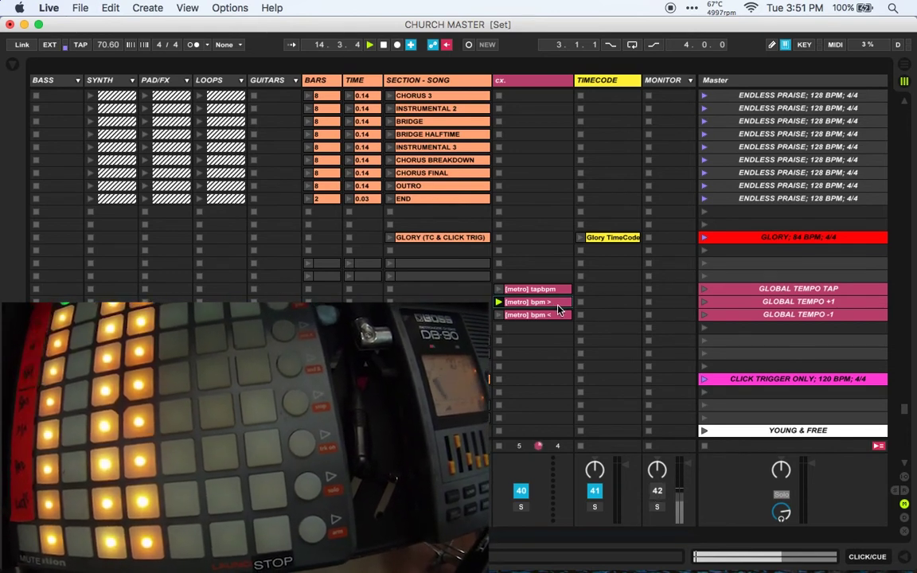
pyautogui.scroll(5, 559, 310)
pyautogui.scroll(-10, 559, 310)
pyautogui.scroll(3, 559, 311)
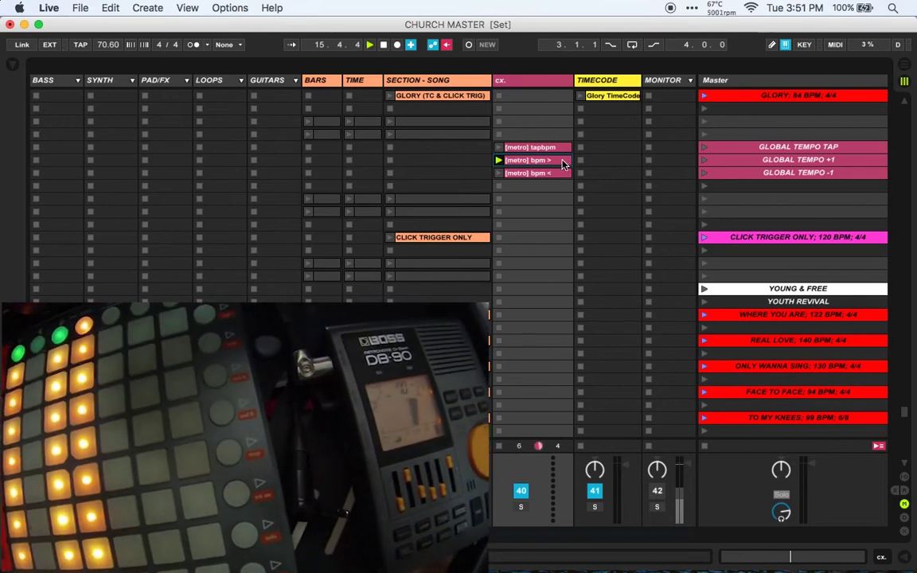
pyautogui.click(562, 163)
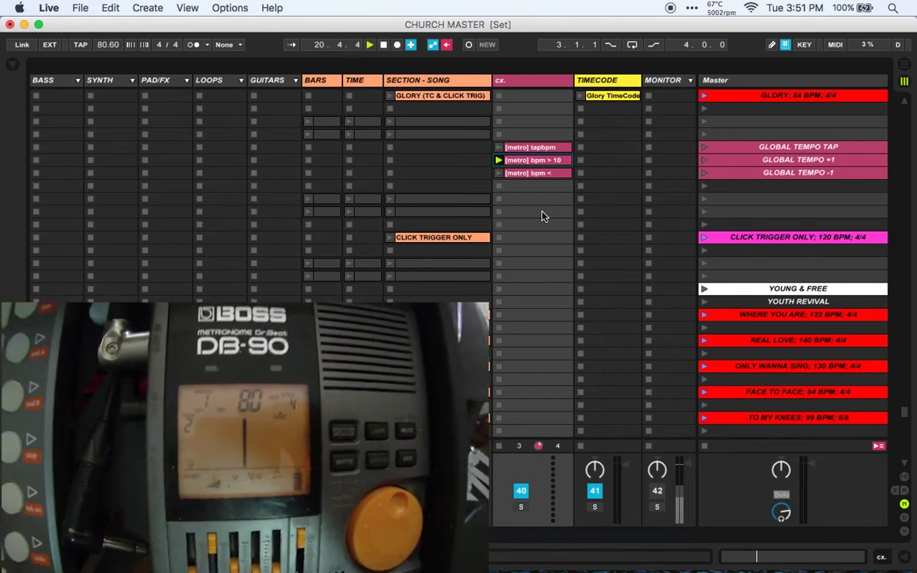
# Stop playback and rename the clip from '[metro] bpm > 10' back to '[metro] bpm >'
pyautogui.press('space')
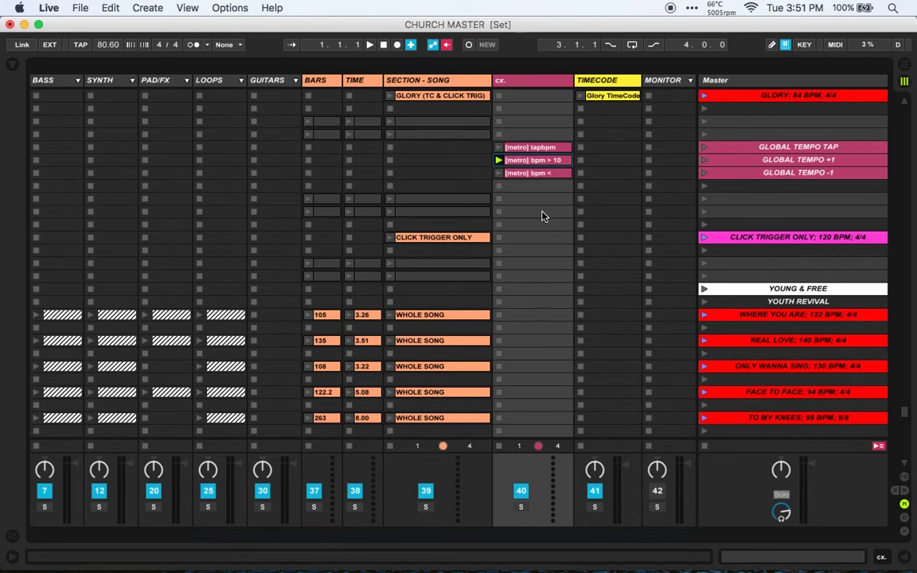
pyautogui.click(553, 165)
pyautogui.press('BackSpace')
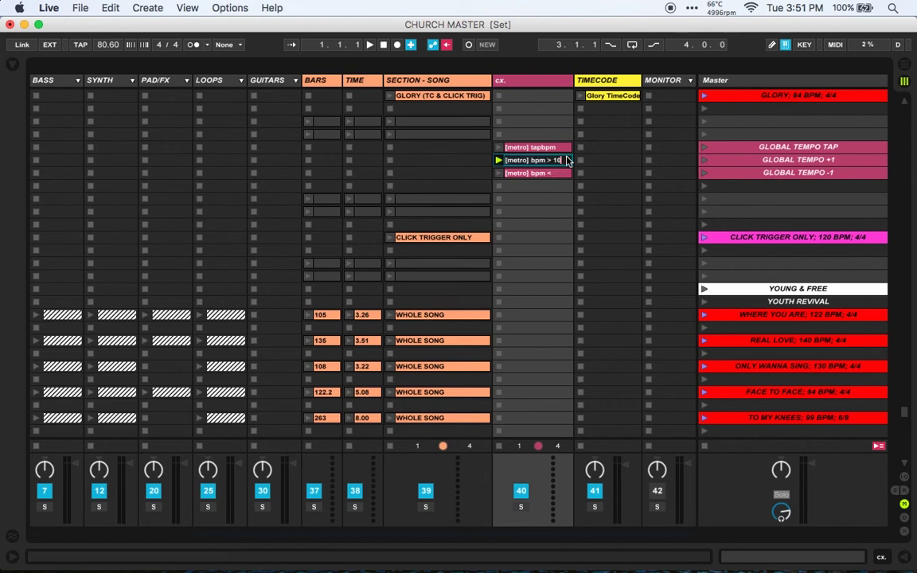
pyautogui.press('Return')
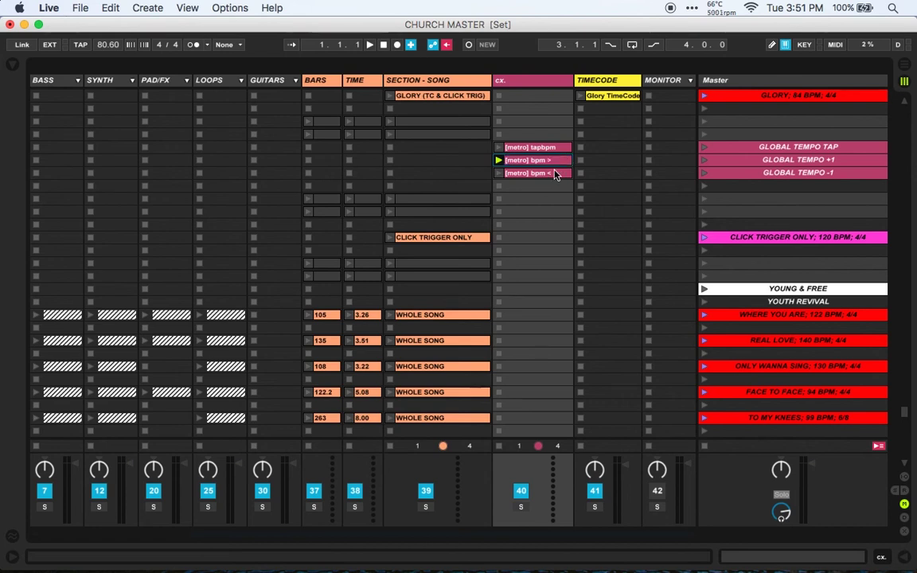
# Reactivate track 3 with its Track Activator button
pyautogui.scroll(5, 535, 212)
pyautogui.scroll(10, 535, 212)
pyautogui.hscroll(-2, 535, 212)
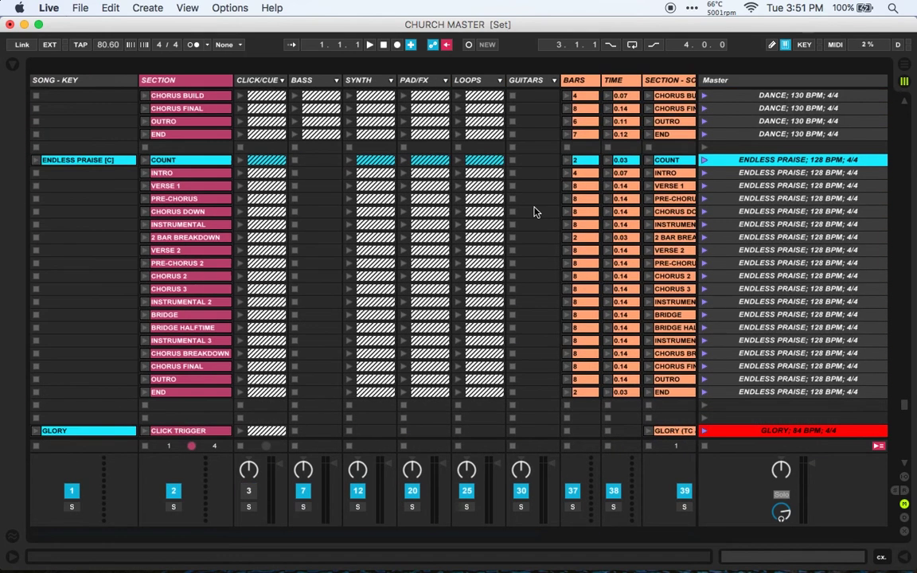
pyautogui.scroll(15, 535, 212)
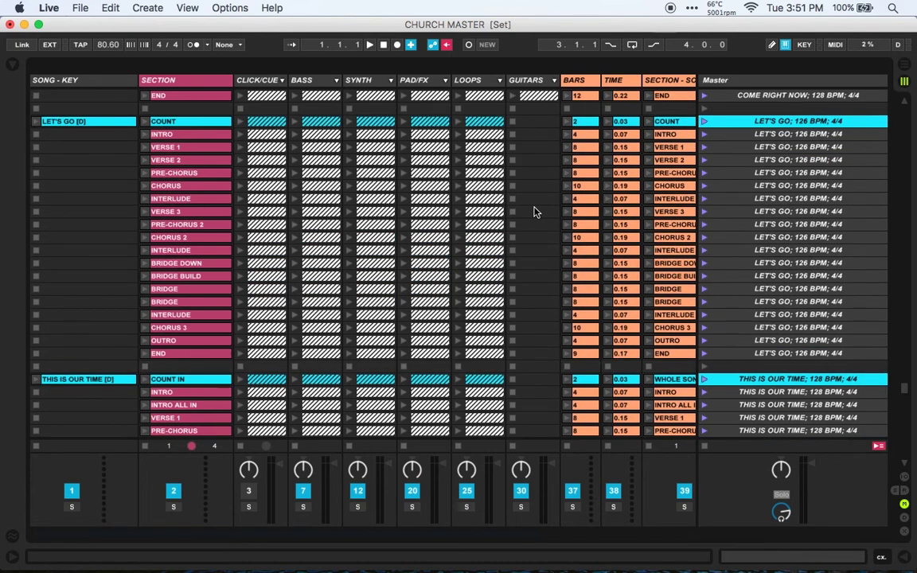
pyautogui.scroll(8, 535, 212)
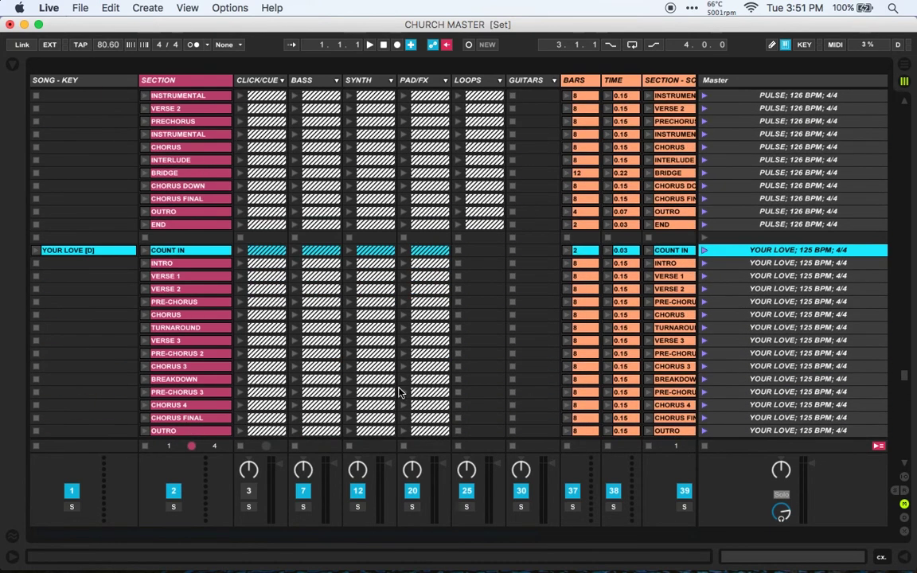
pyautogui.click(249, 491)
# Scroll the Session View up to show the OCEANS and Heart Like Heaven scenes
pyautogui.scroll(20, 363, 330)
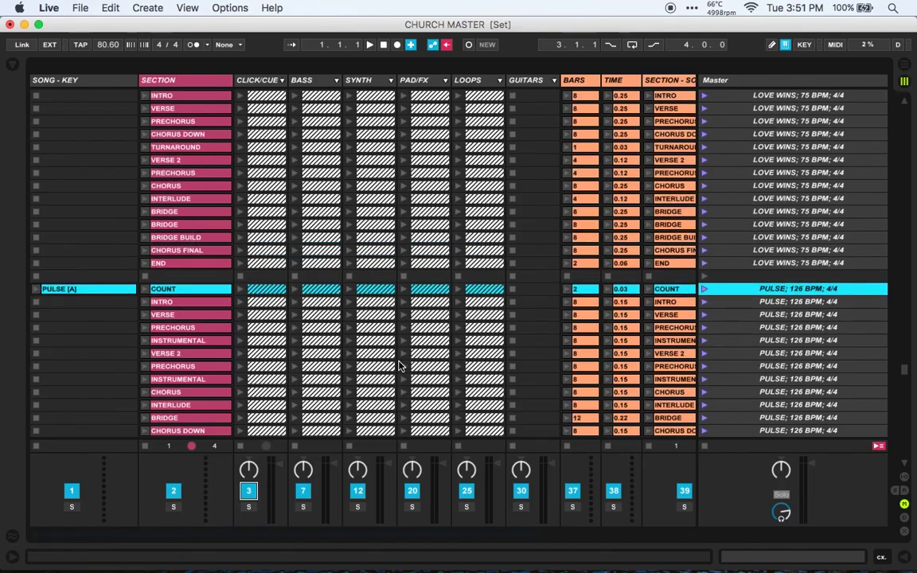
pyautogui.scroll(20, 400, 366)
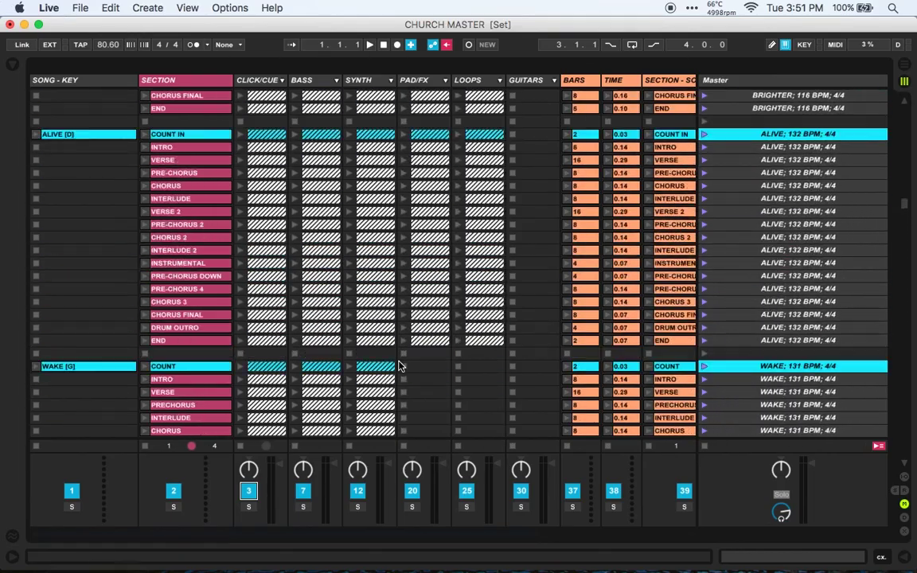
pyautogui.scroll(10, 399, 366)
pyautogui.hscroll(5, 422, 366)
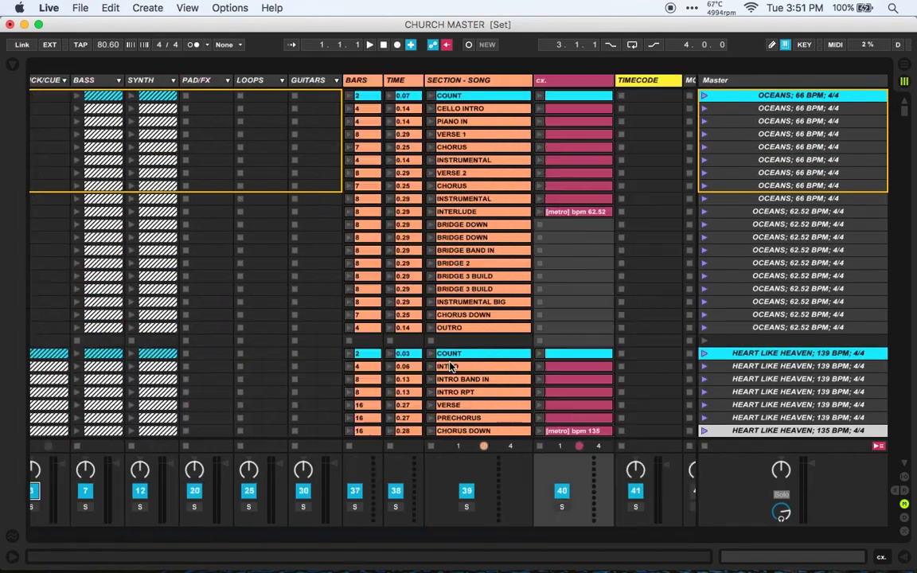